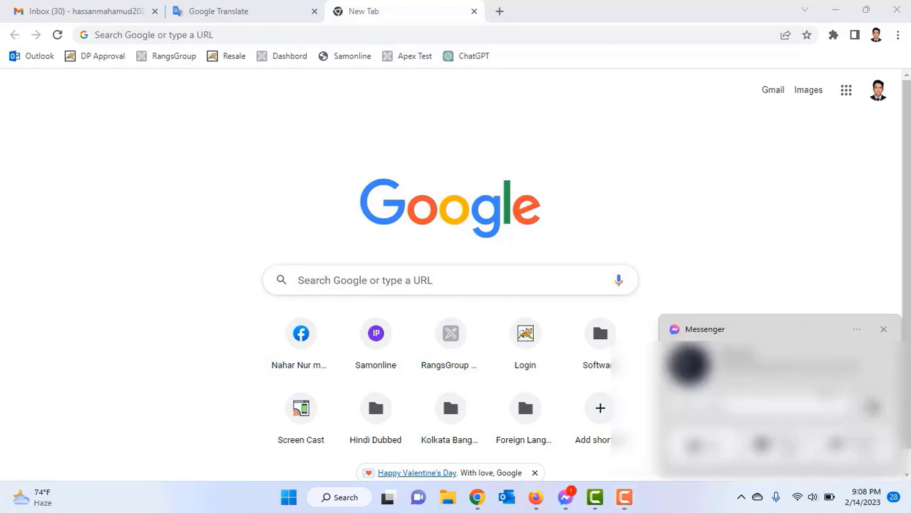
left_click(883, 329)
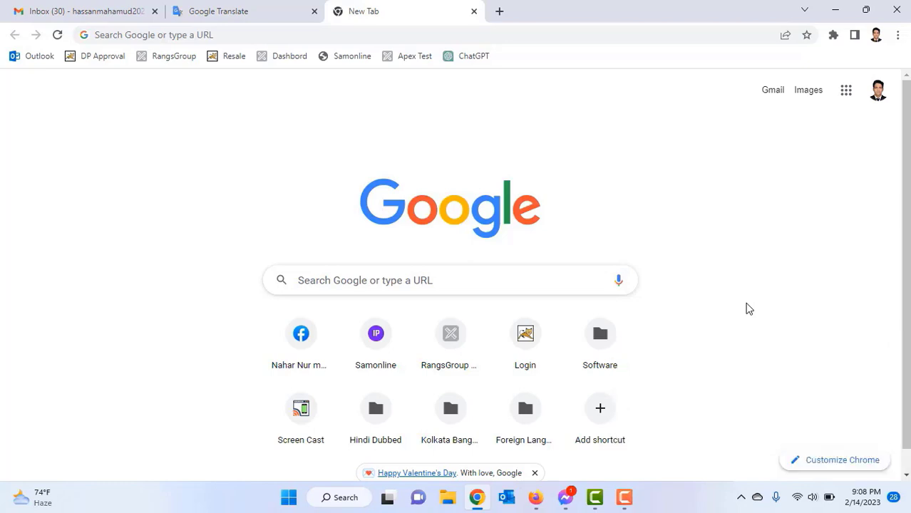
left_click(624, 497)
left_click(846, 439)
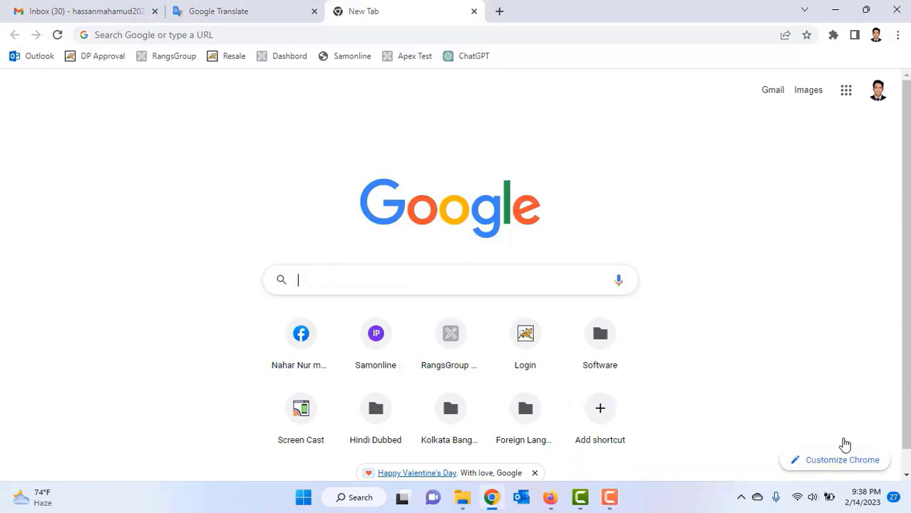
Search Google for "sql server 2019 download"
left_click(346, 280)
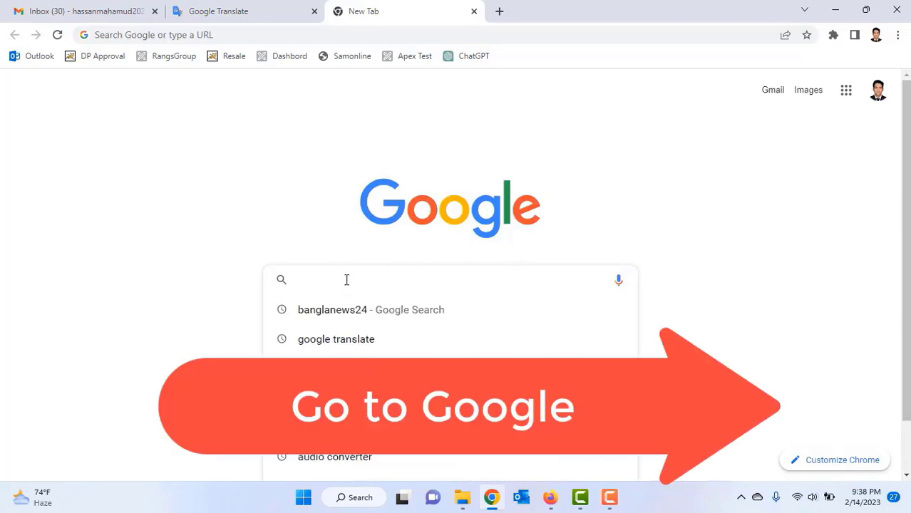
left_click(256, 163)
left_click(373, 275)
type("s")
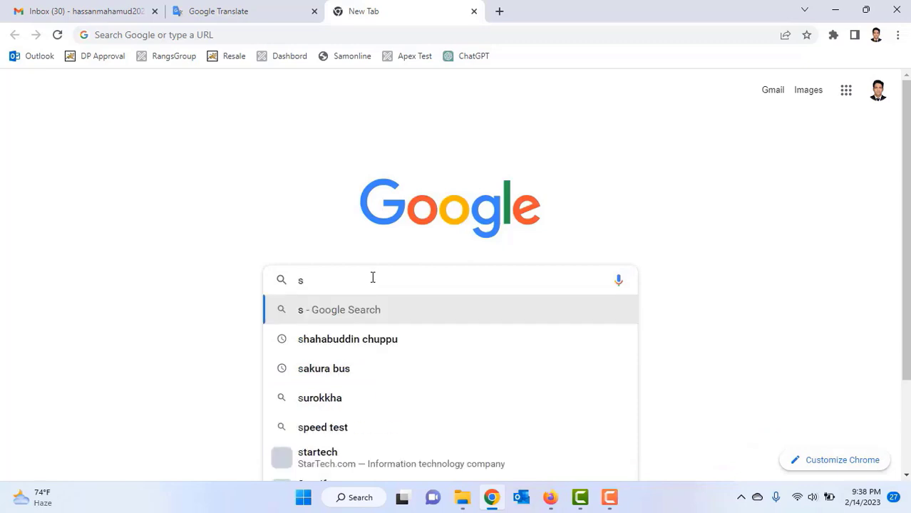
type("ql ser")
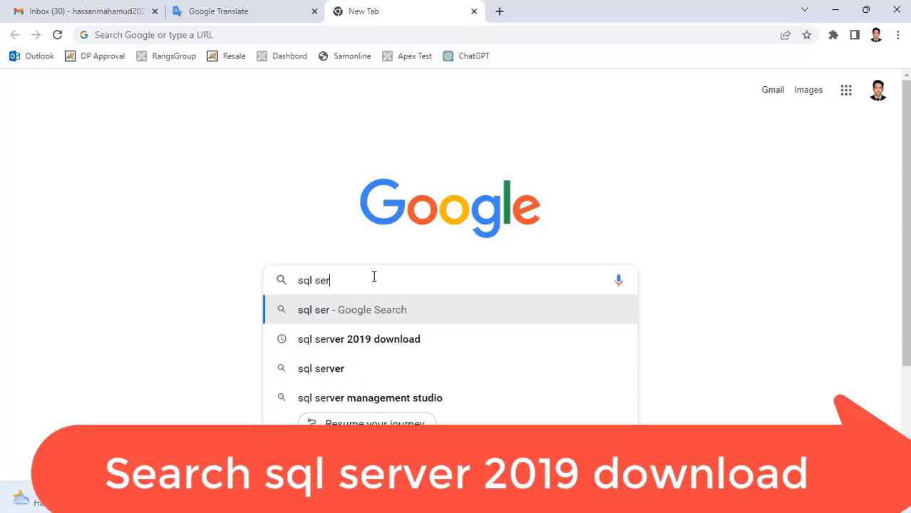
left_click(391, 341)
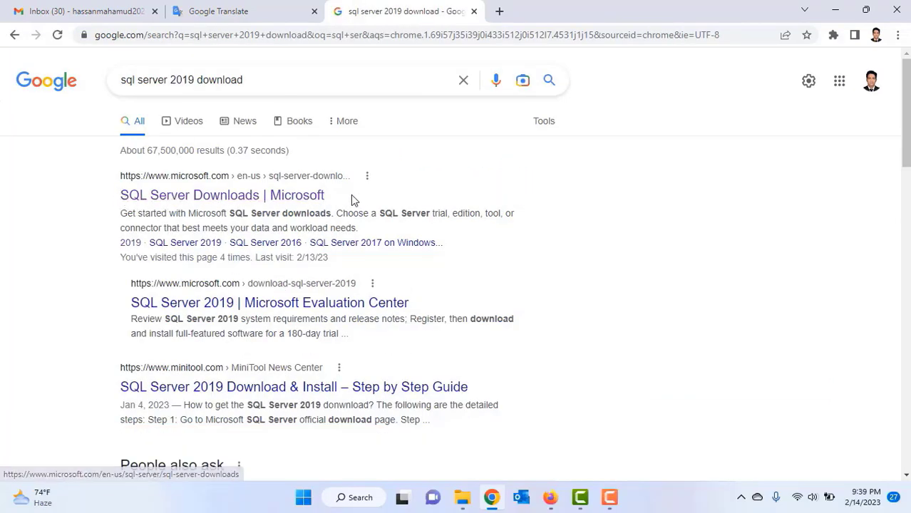
Open the "SQL Server Downloads | Microsoft" page from the search results
left_click_drag(350, 197, 74, 199)
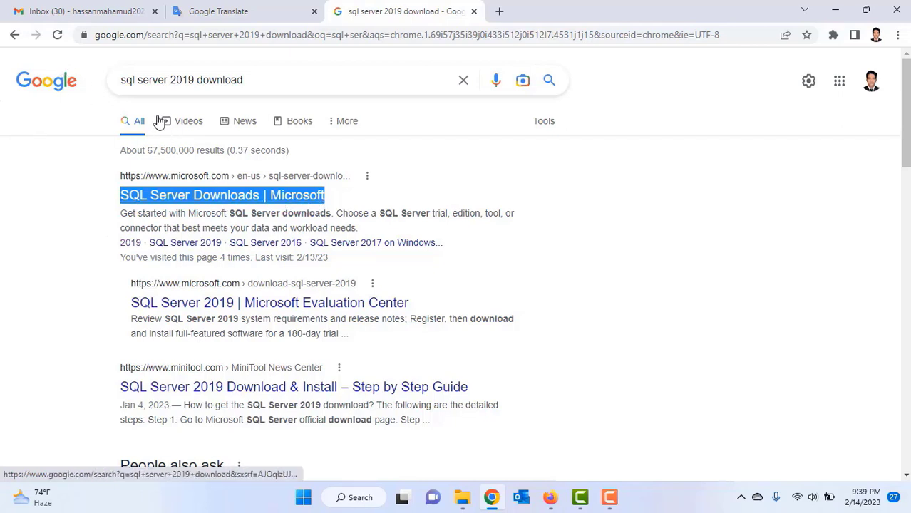
left_click_drag(267, 71, 121, 74)
left_click(202, 202)
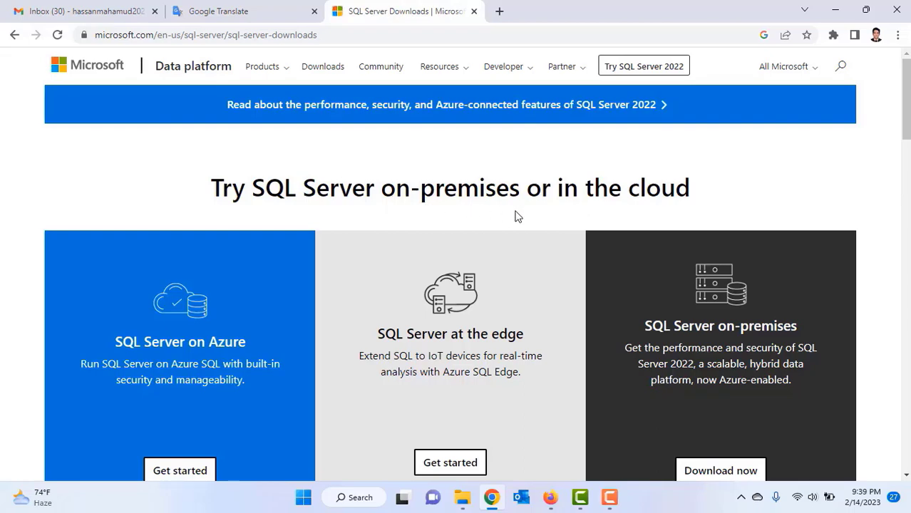
Download the free SQL Server 2022 Express edition and launch its installer, SQL2022-SSEI-Expr.exe
scroll(517, 216, "down", 4)
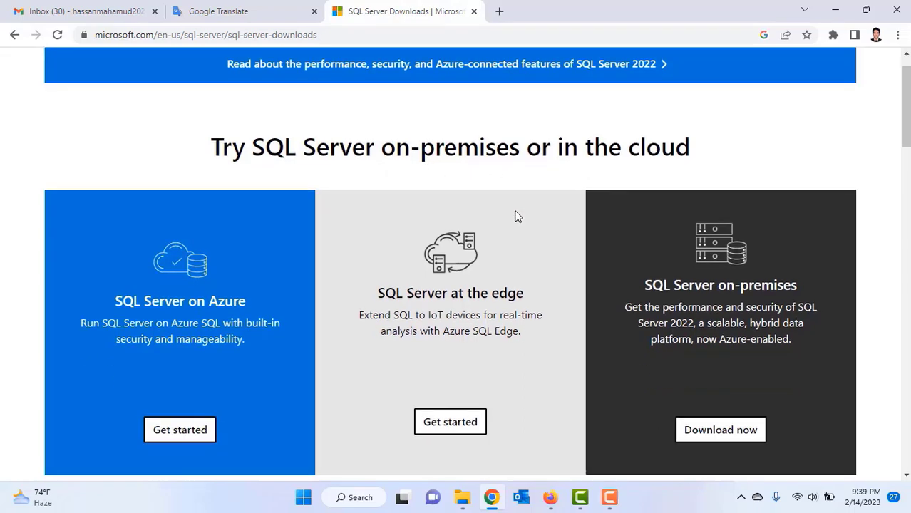
scroll(517, 216, "up", 4)
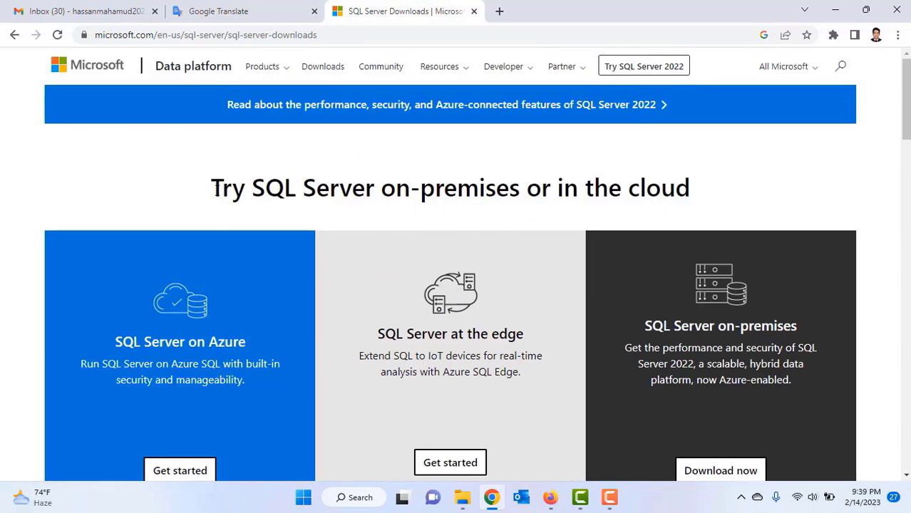
scroll(354, 215, "down", 6)
scroll(357, 216, "up", 4)
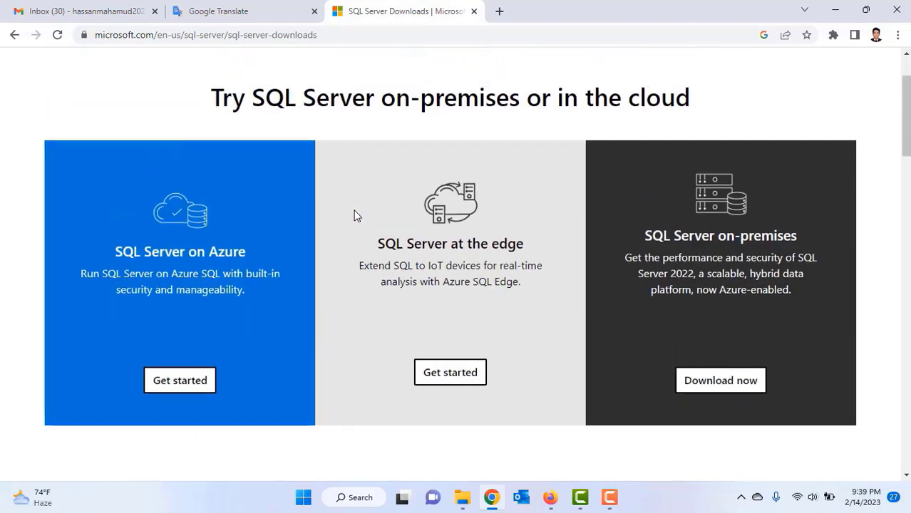
scroll(356, 216, "up", 1)
scroll(291, 199, "down", 4)
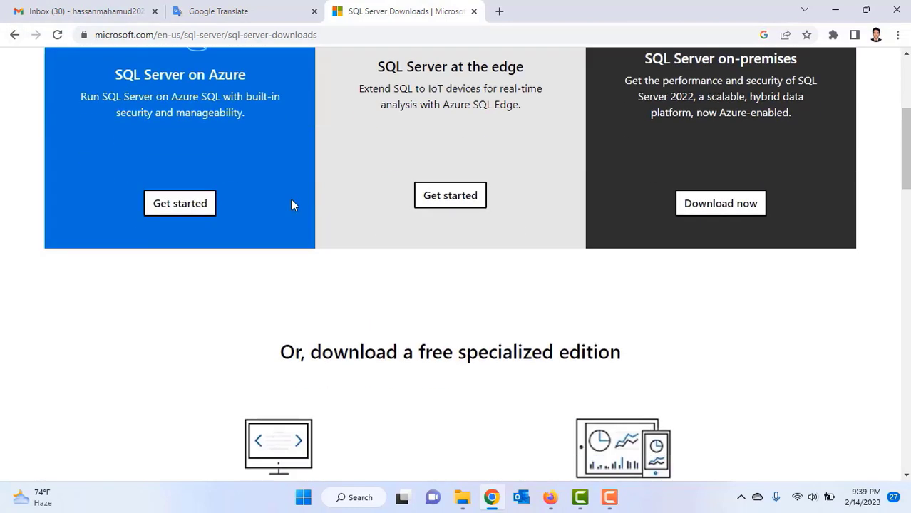
scroll(291, 205, "down", 3)
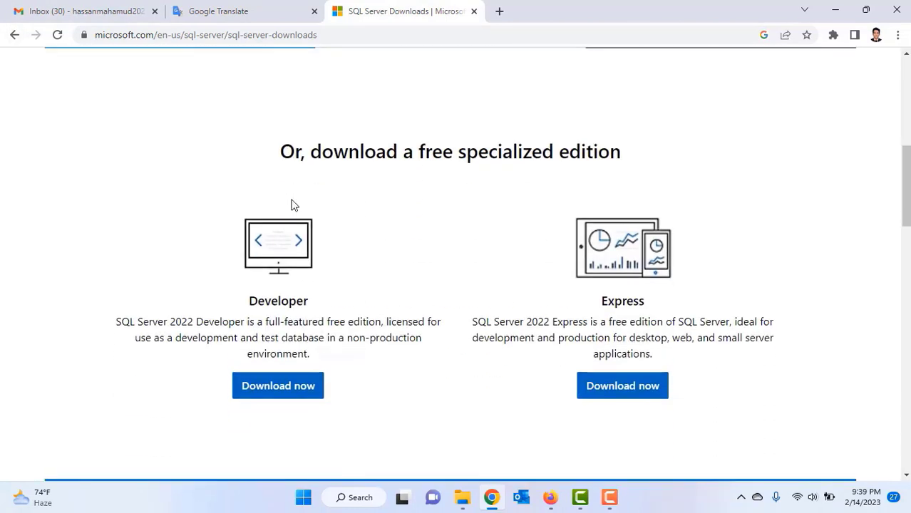
scroll(291, 205, "down", 8)
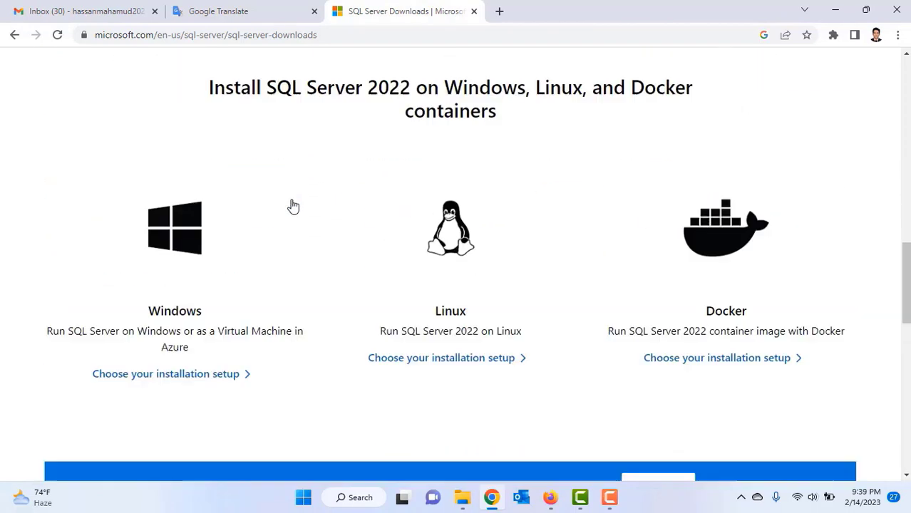
scroll(291, 205, "up", 7)
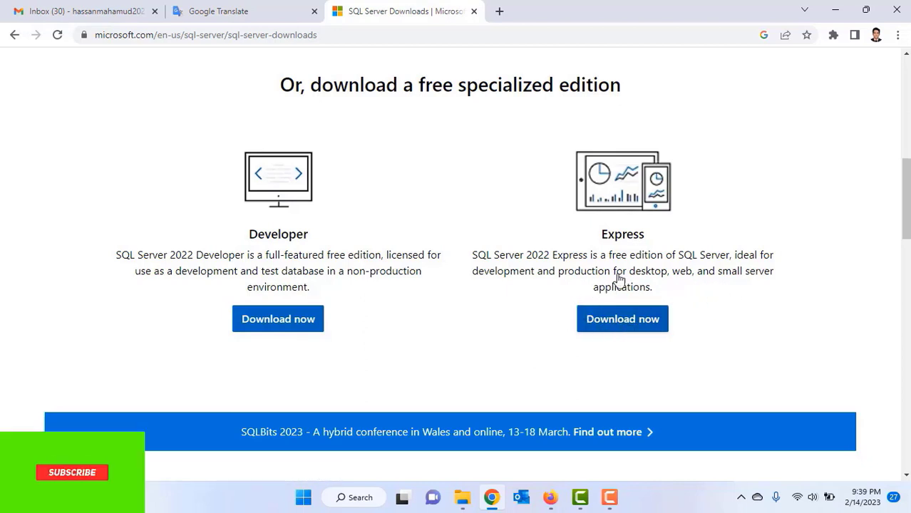
left_click(621, 326)
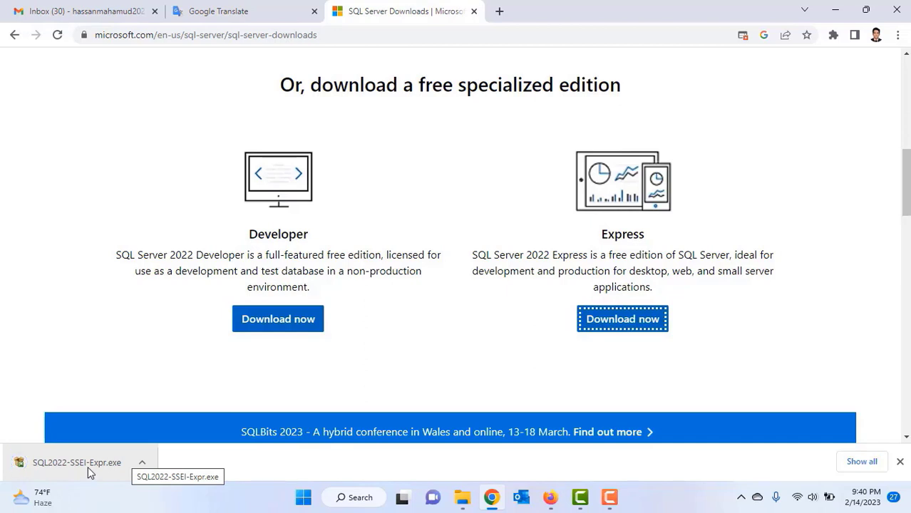
left_click(88, 466)
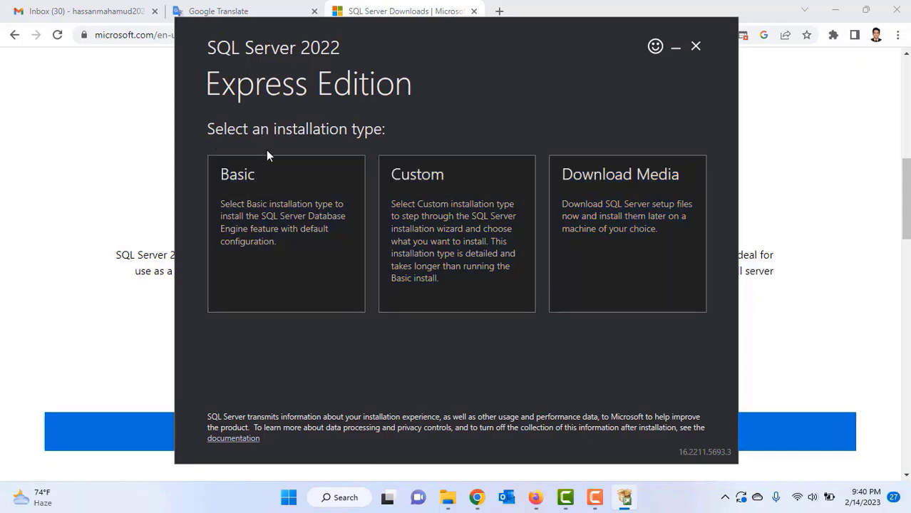
left_click(594, 497)
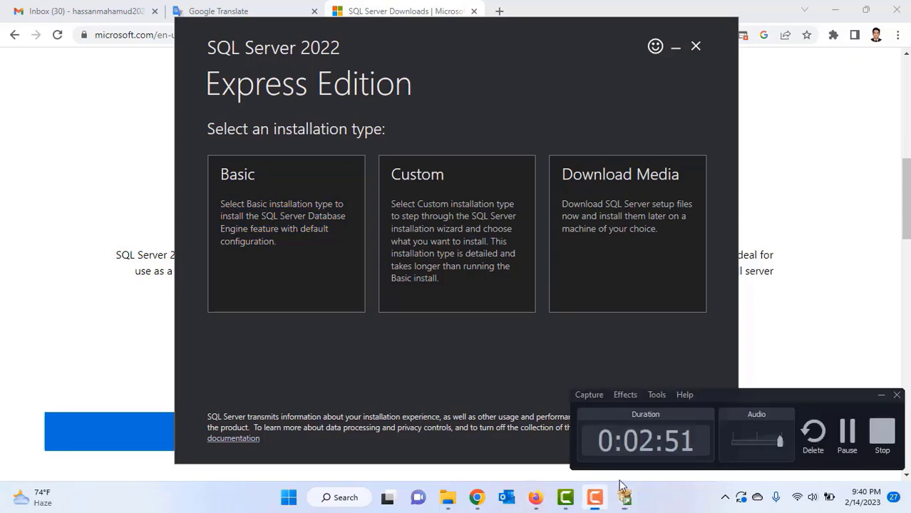
left_click(848, 442)
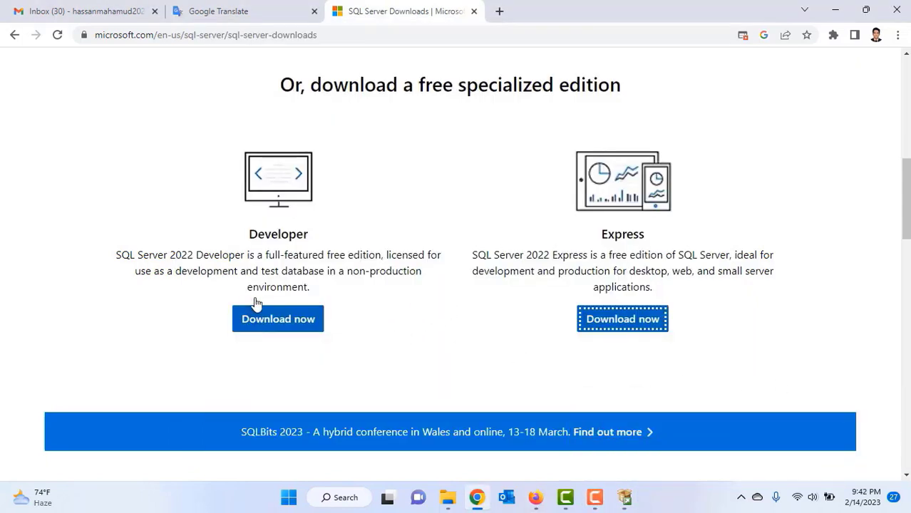
Switch to the SQL Server Installer, choose the Basic installation type and accept the license terms
mouse_move(625, 505)
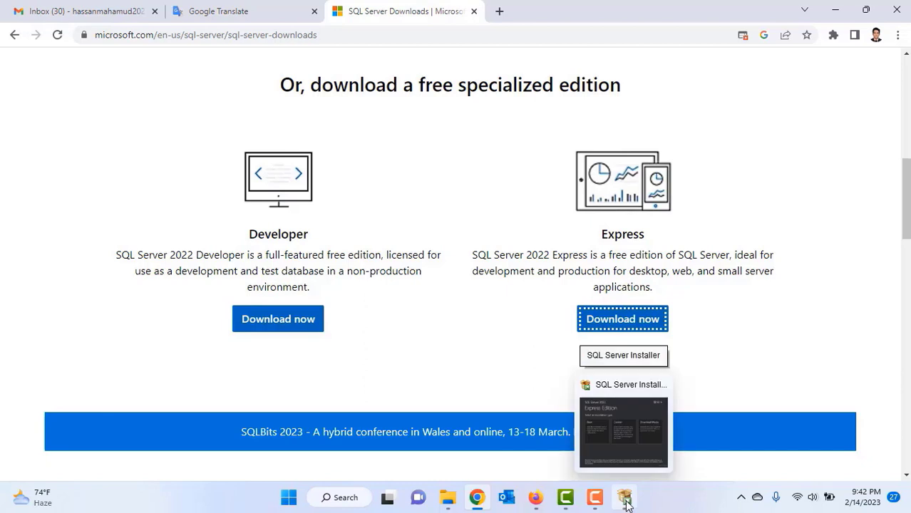
left_click(627, 499)
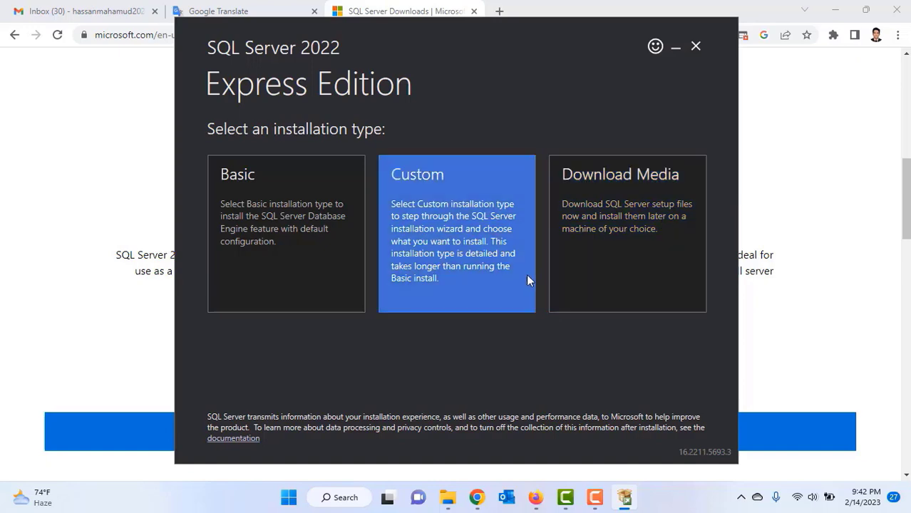
left_click(246, 211)
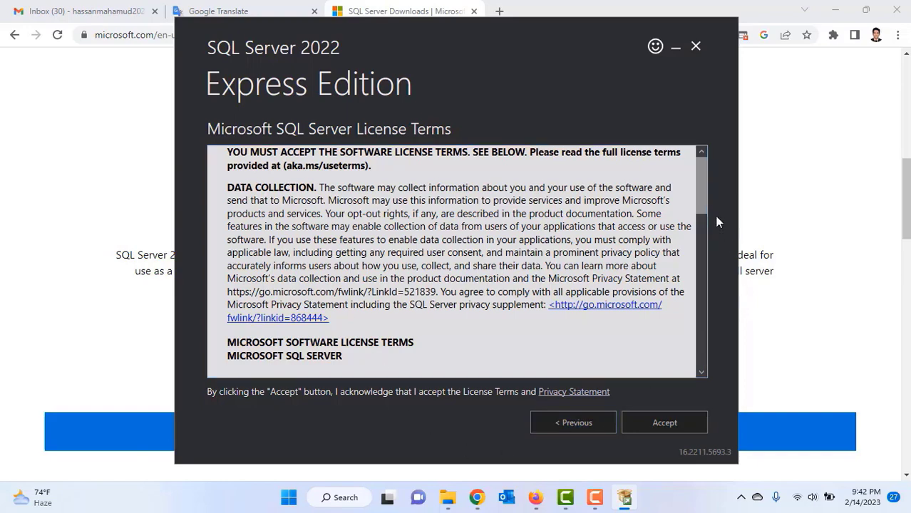
left_click_drag(705, 208, 680, 385)
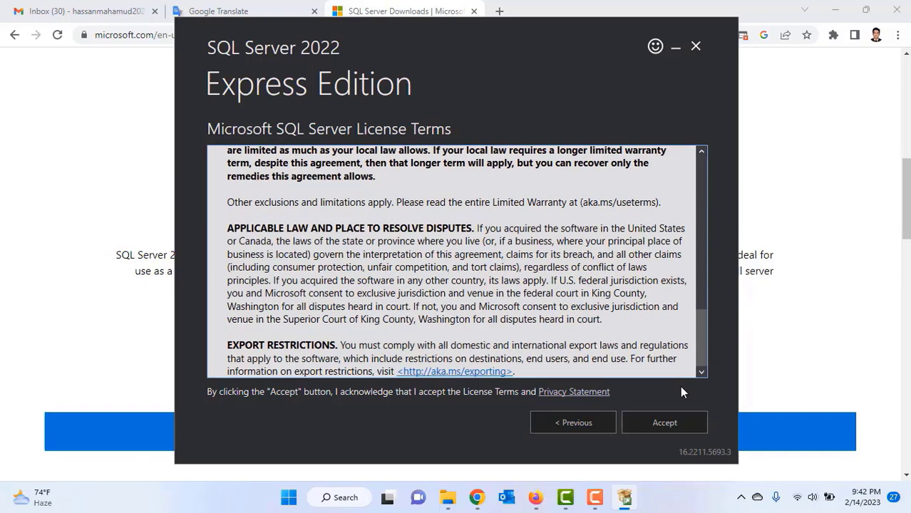
left_click(663, 425)
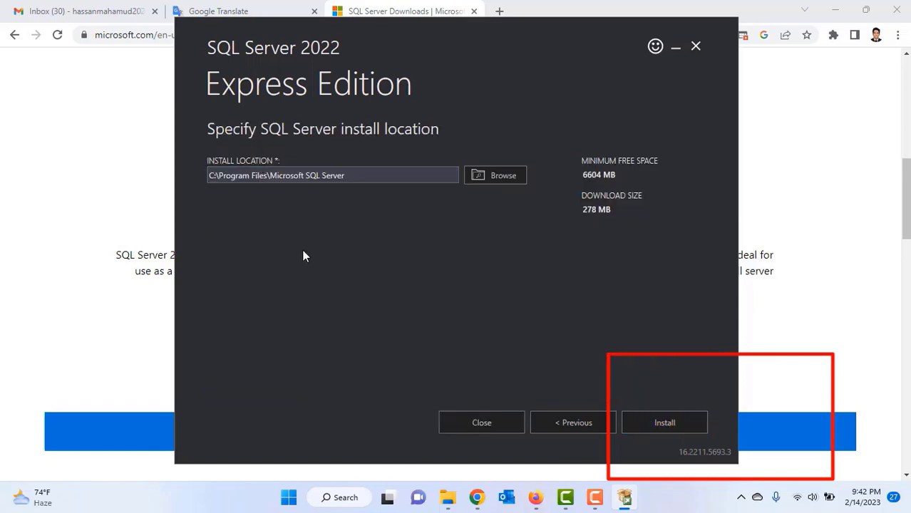
Go back to the license terms page and accept the terms again
left_click(580, 424)
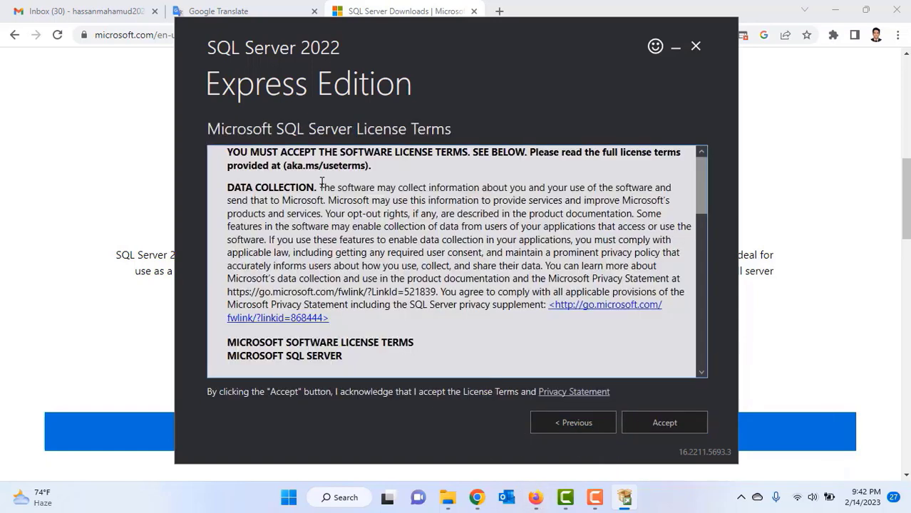
left_click_drag(461, 132, 439, 129)
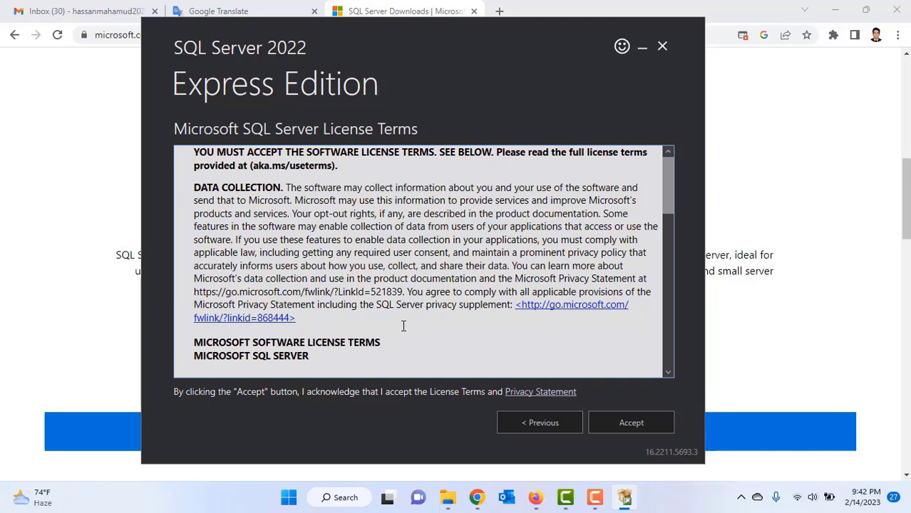
left_click(625, 422)
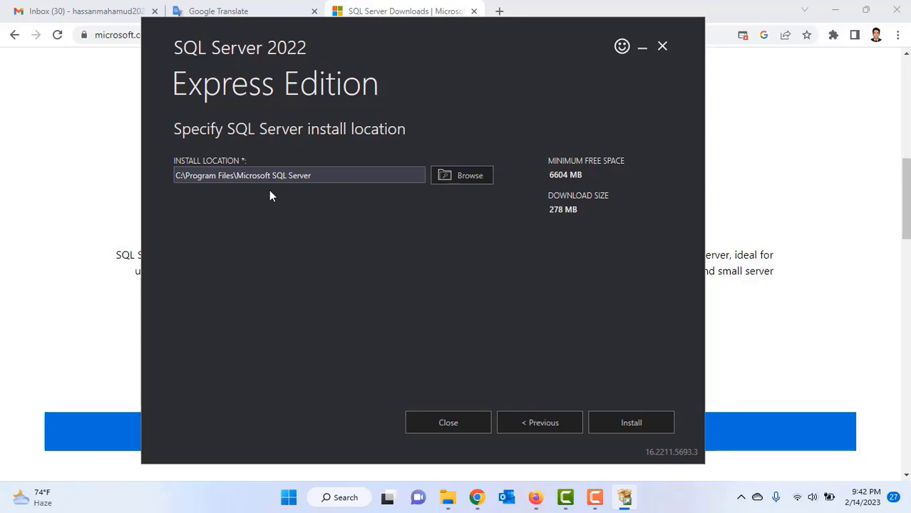
left_click(479, 173)
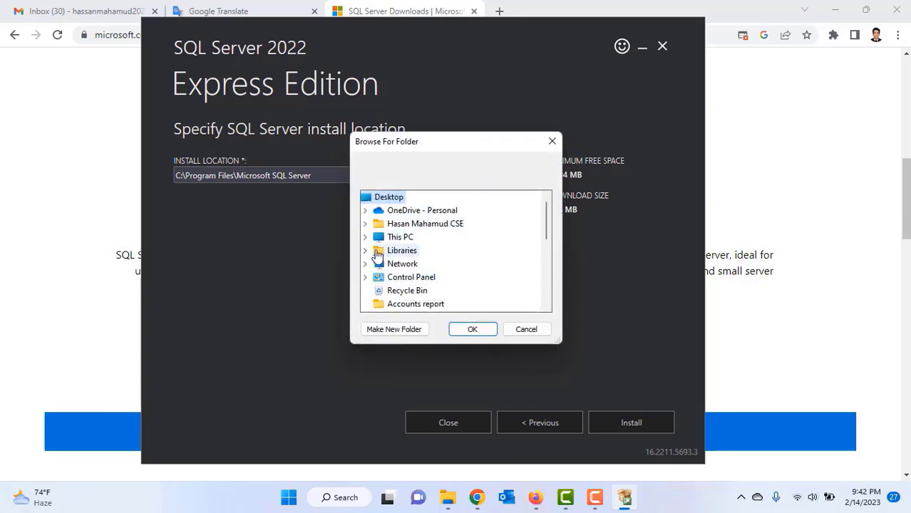
left_click(366, 237)
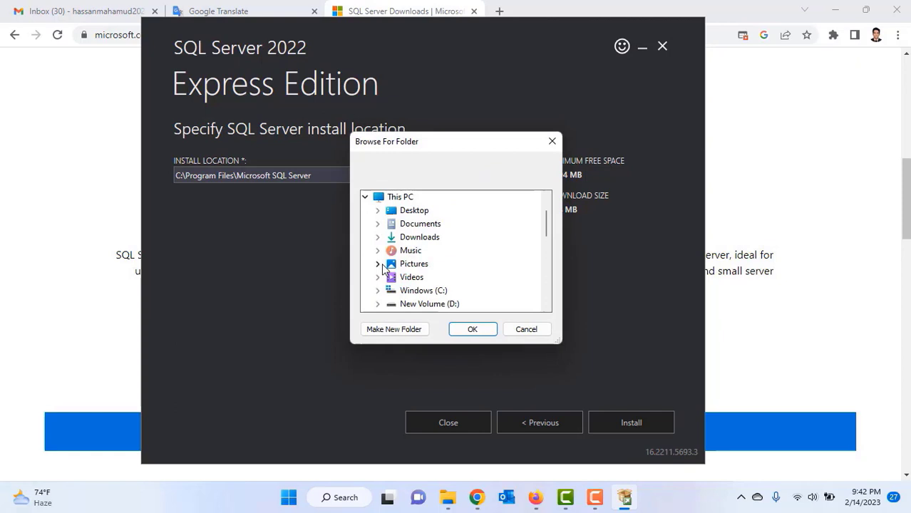
left_click(524, 332)
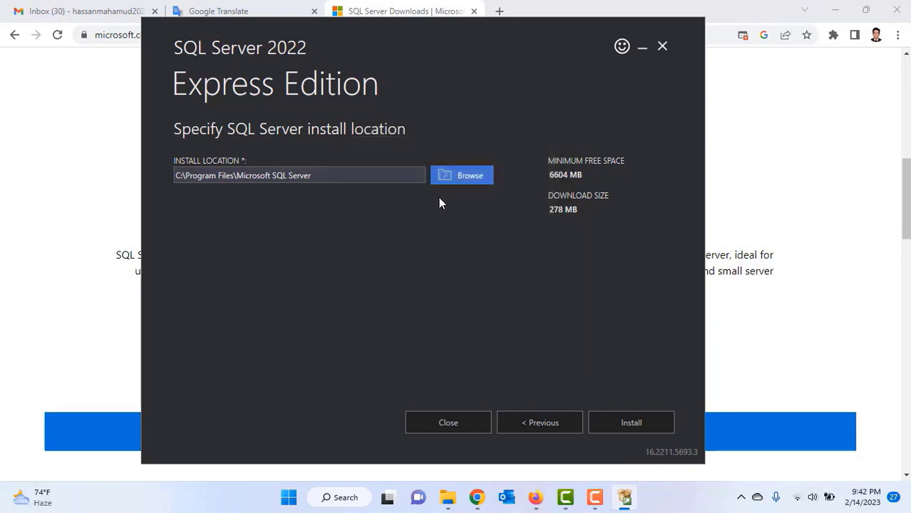
Install SQL Server in C:\Program Files\Microsoft SQL Server and test the new instance with a SQLCMD connection
left_click(653, 425)
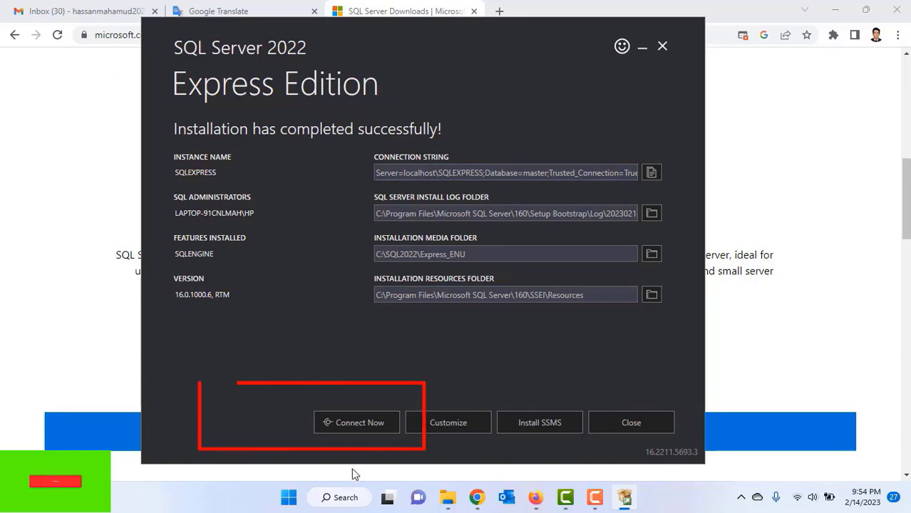
left_click(351, 424)
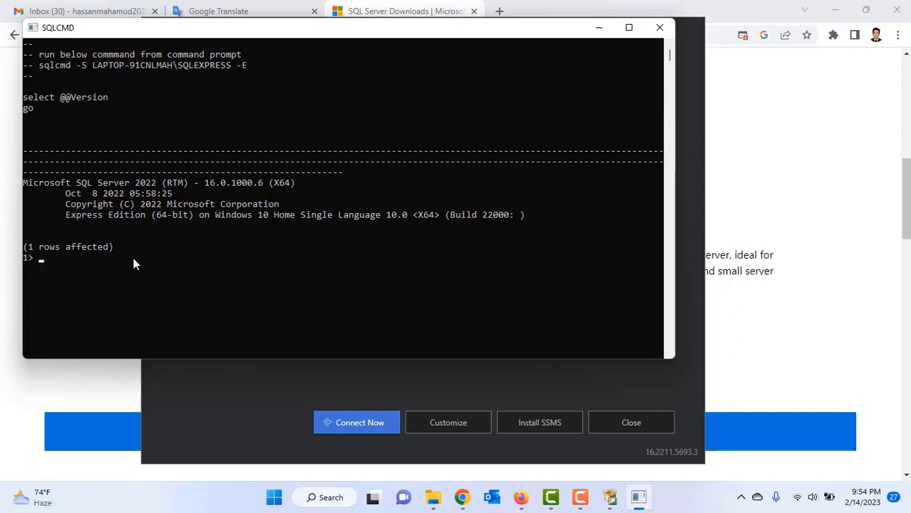
left_click_drag(132, 254, 31, 51)
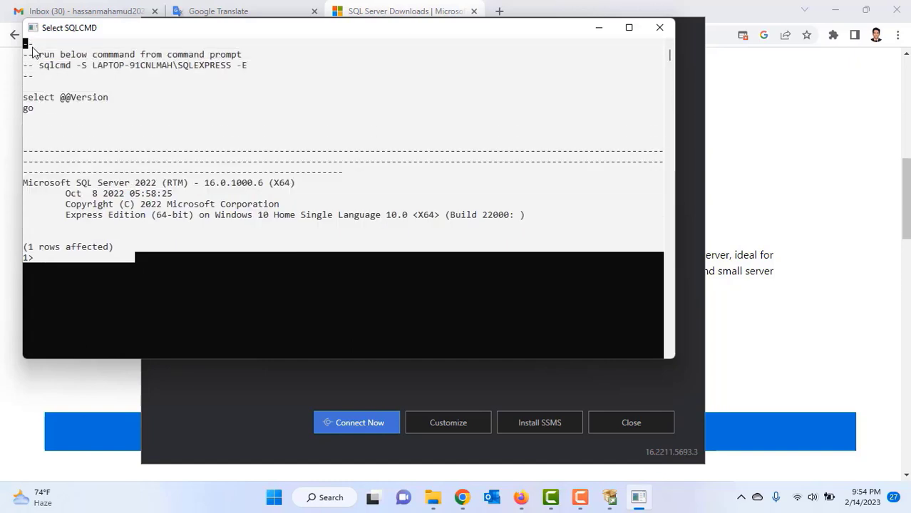
left_click(658, 30)
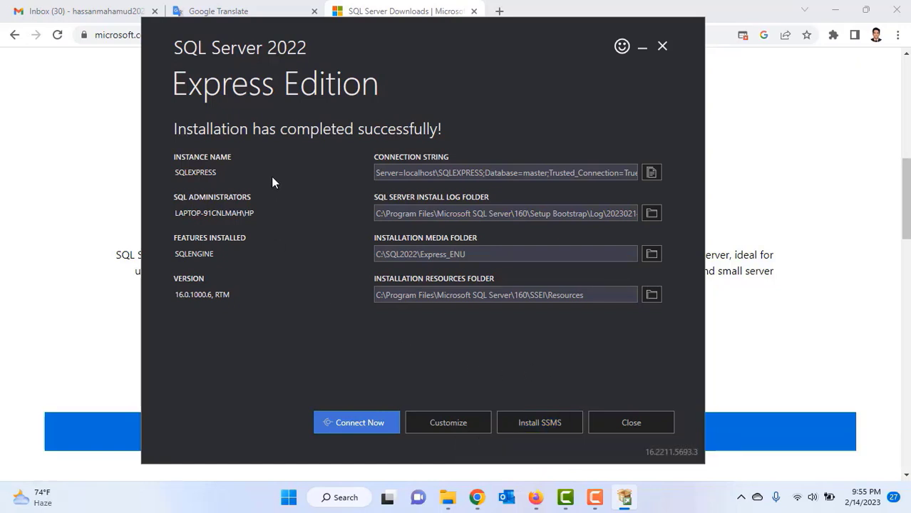
Open the SSMS download page from the SQL Server installer, close the inbox tab, and request the free SSMS 19.0.1 download
left_click(539, 424)
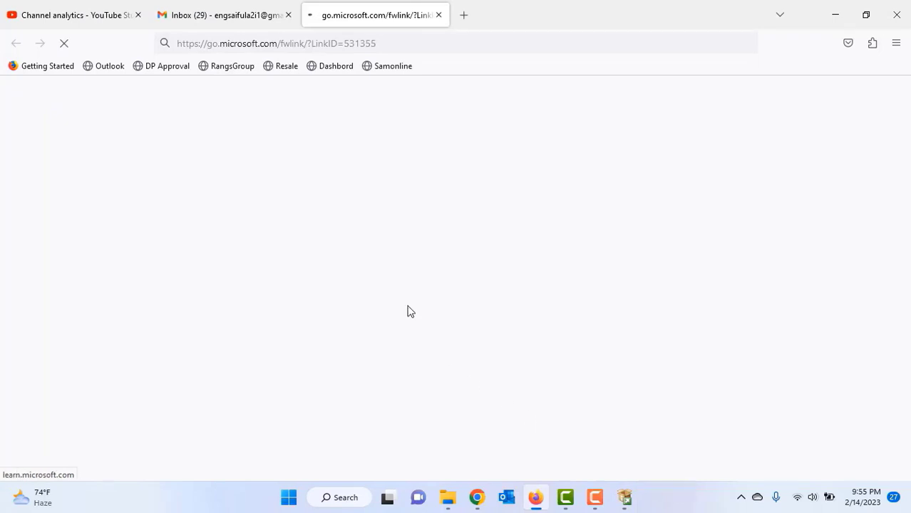
left_click(289, 15)
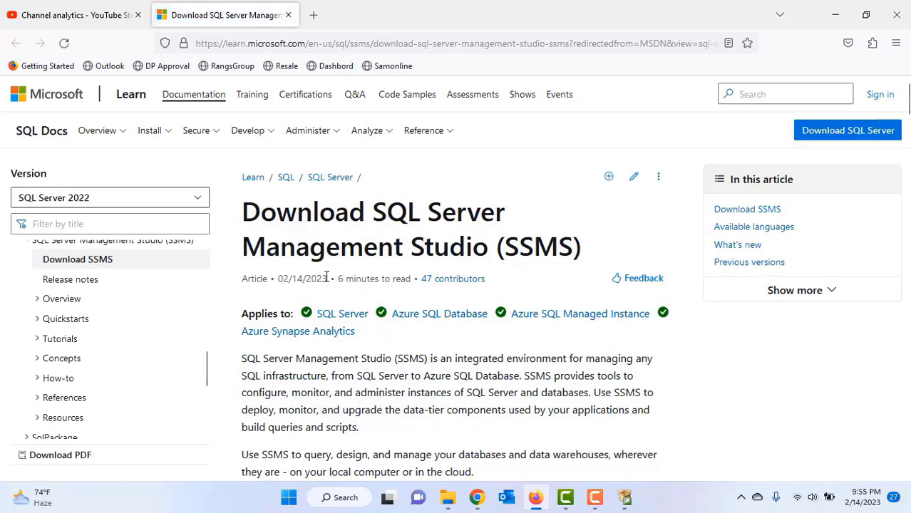
scroll(382, 265, "down", 3)
scroll(385, 268, "up", 3)
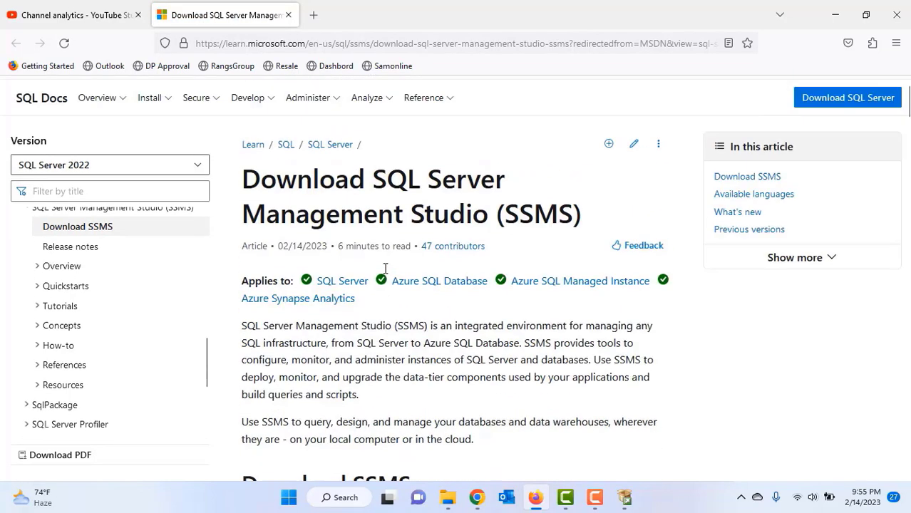
scroll(385, 268, "up", 1)
scroll(385, 268, "down", 5)
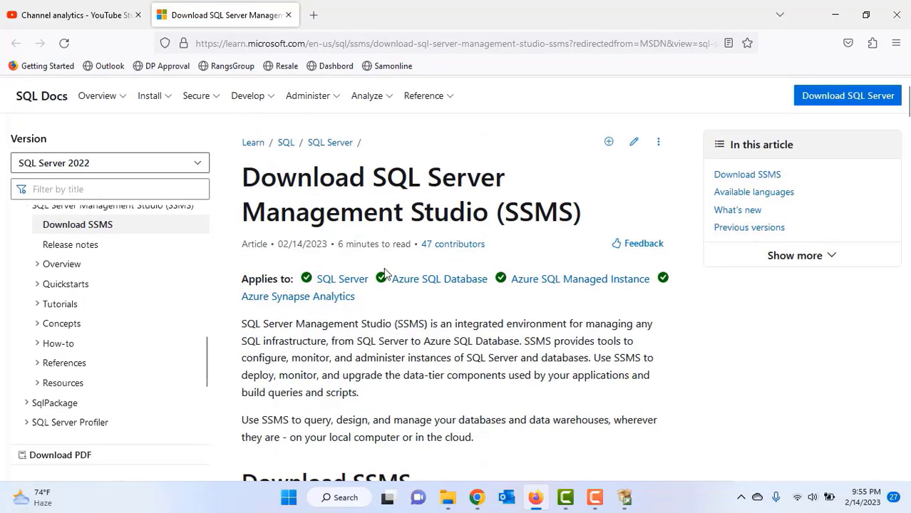
scroll(385, 272, "up", 3)
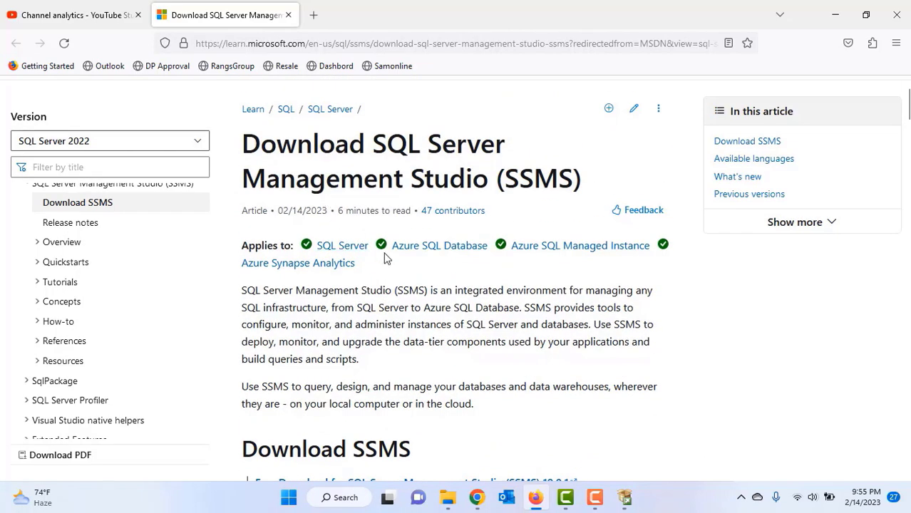
scroll(385, 258, "down", 5)
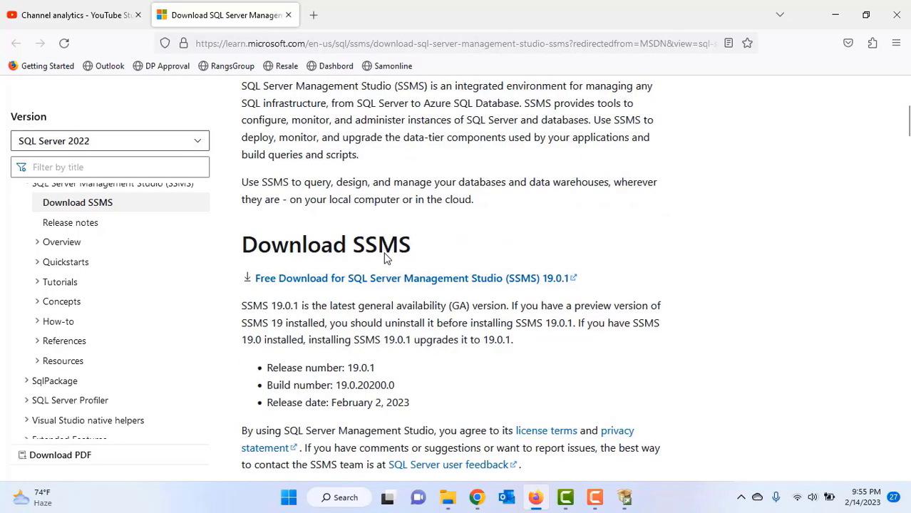
left_click(327, 278)
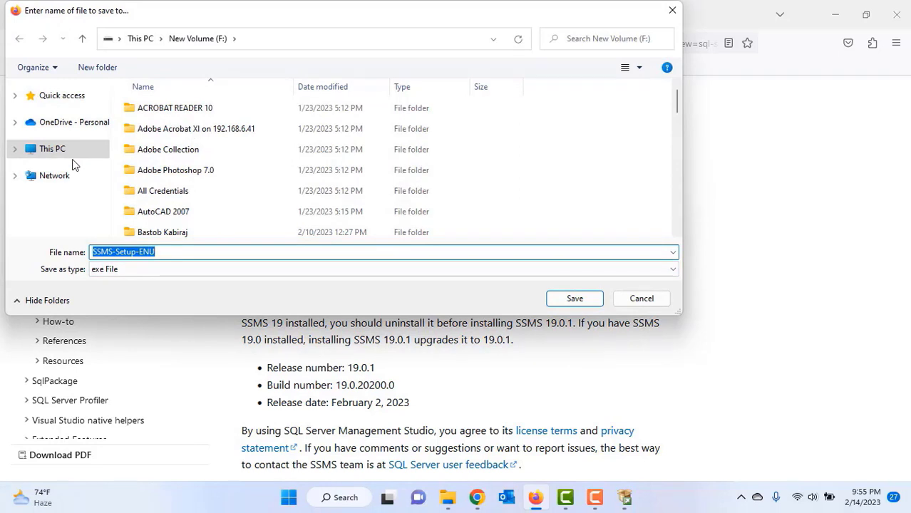
Save the SSMS-Setup-ENU installer file in the Downloads folder
left_click(54, 152)
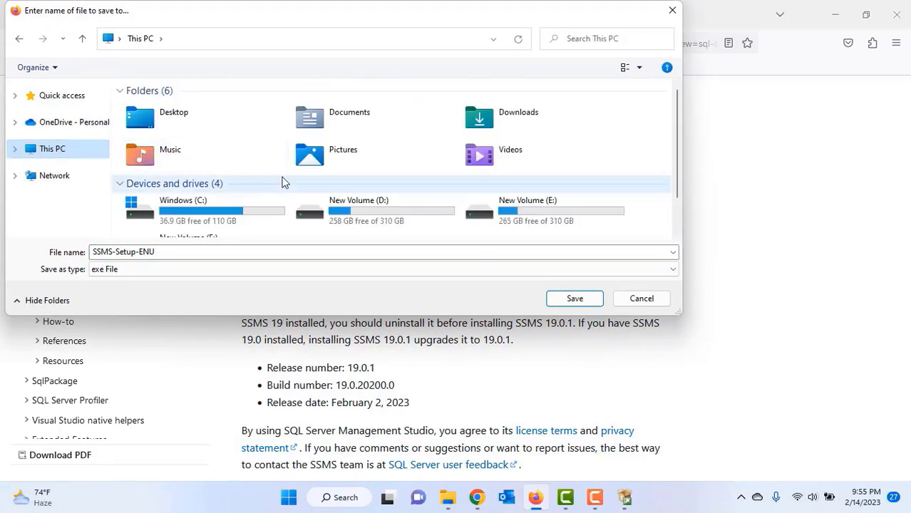
left_click(511, 121)
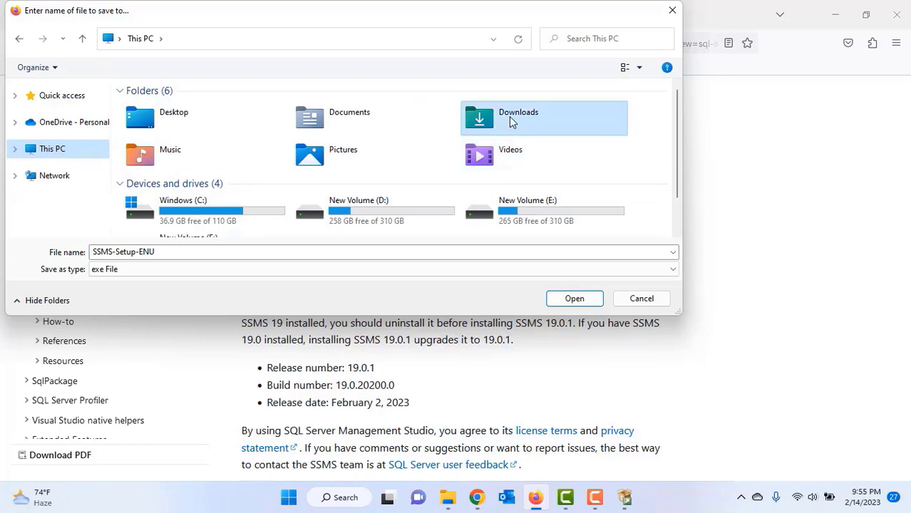
double_click(509, 118)
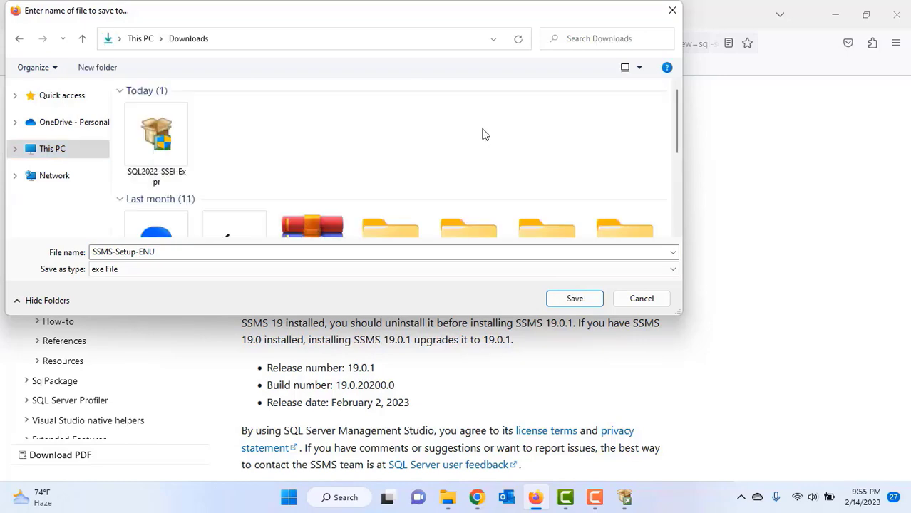
left_click(570, 301)
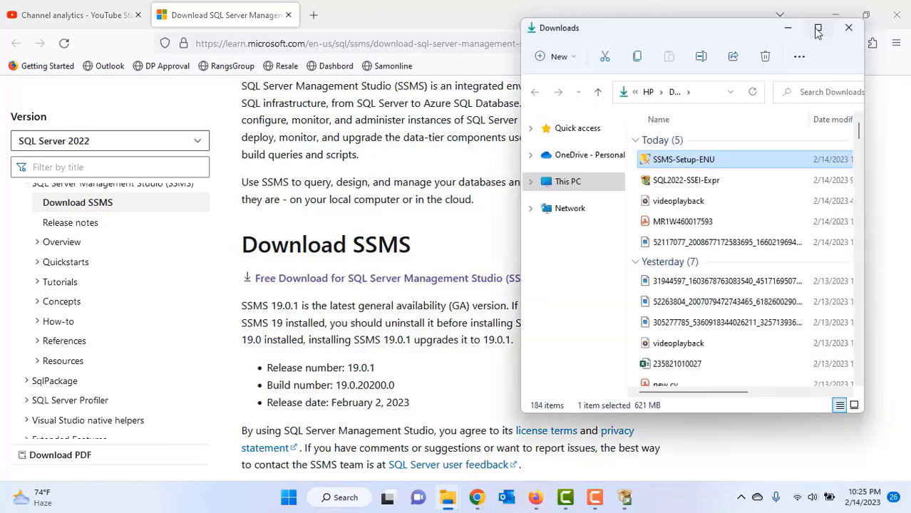
Maximize the Downloads window, run SSMS-Setup-ENU as administrator and try to start the SSMS 19.0.1 installation
left_click(817, 30)
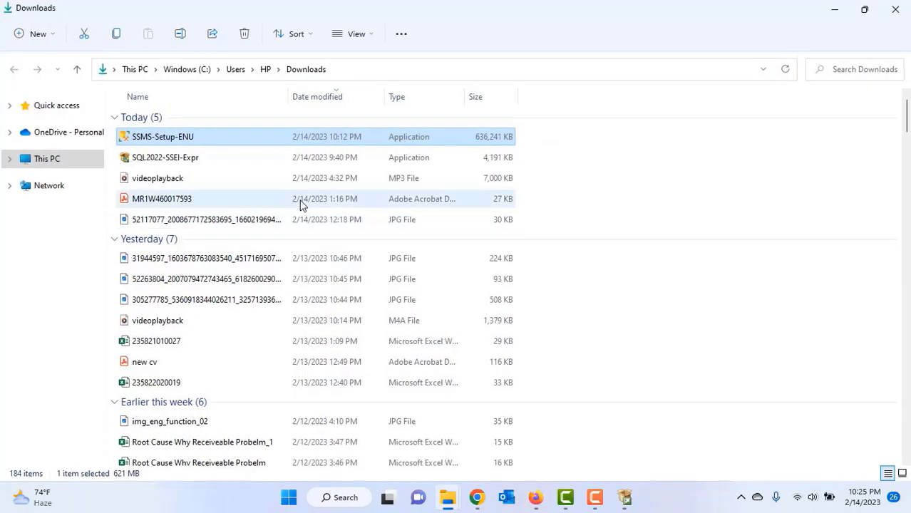
right_click(173, 138)
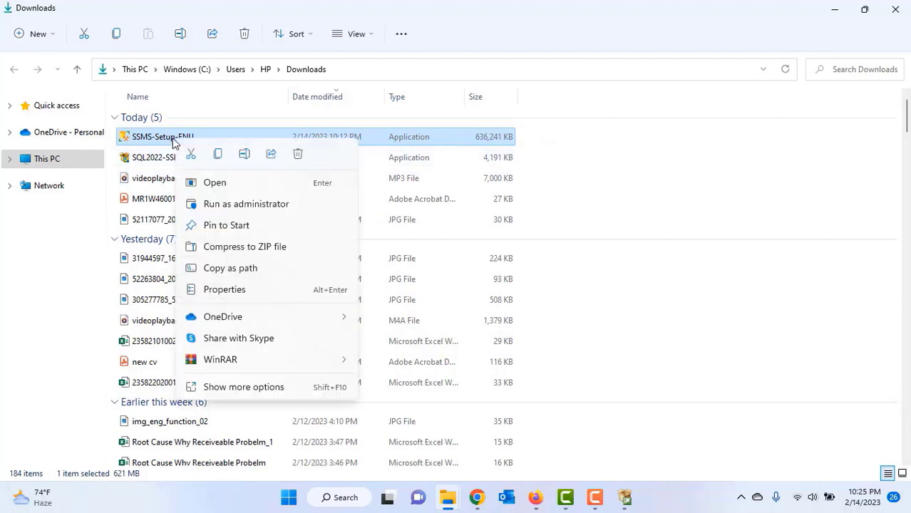
left_click(227, 206)
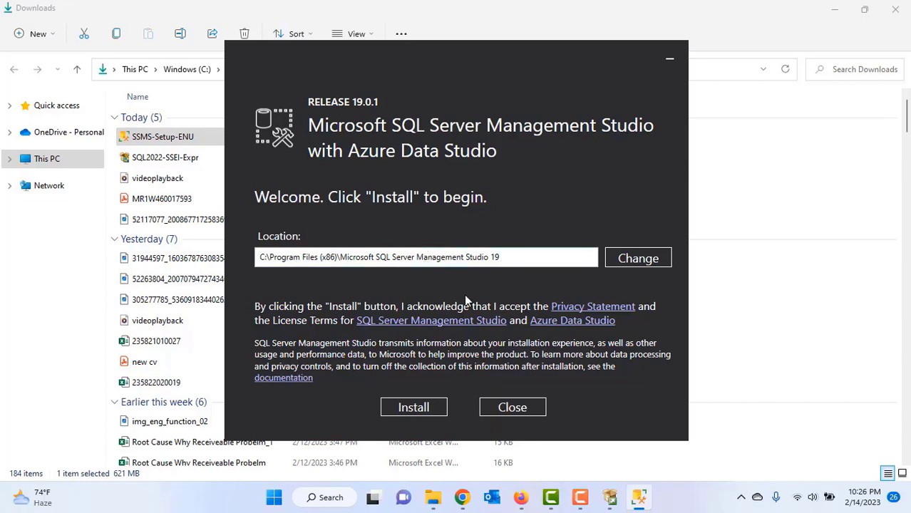
left_click(417, 408)
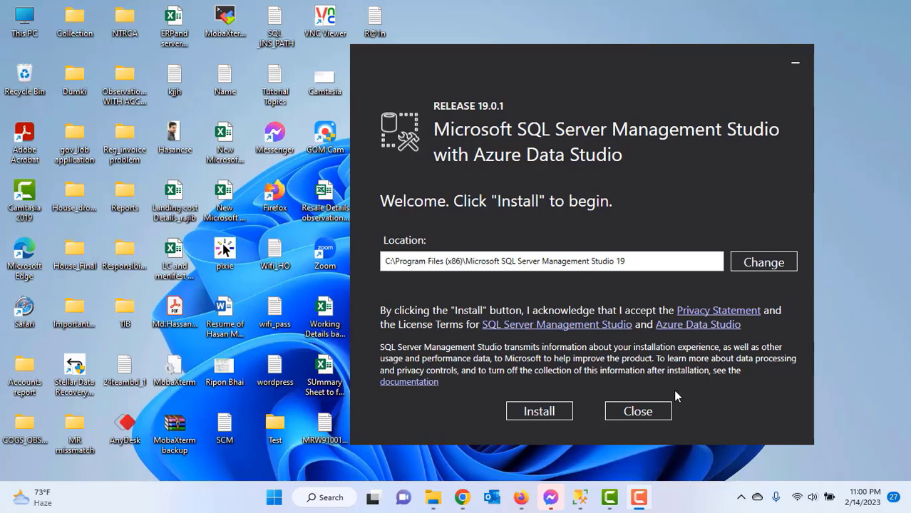
Run SSMS-Setup-ENU from Downloads as administrator again and complete the installation in C:\Program Files (x86)\Microsoft SQL Server Management Studio 19
left_click(432, 497)
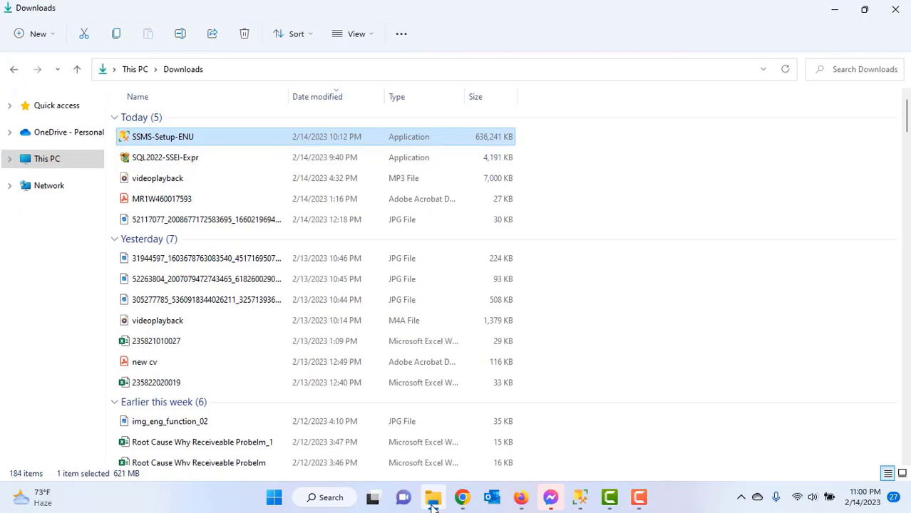
right_click(150, 141)
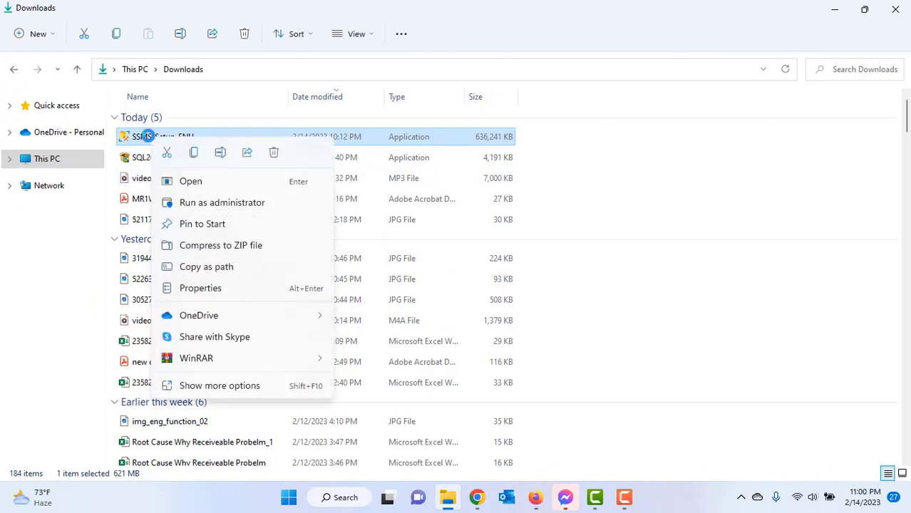
left_click(200, 205)
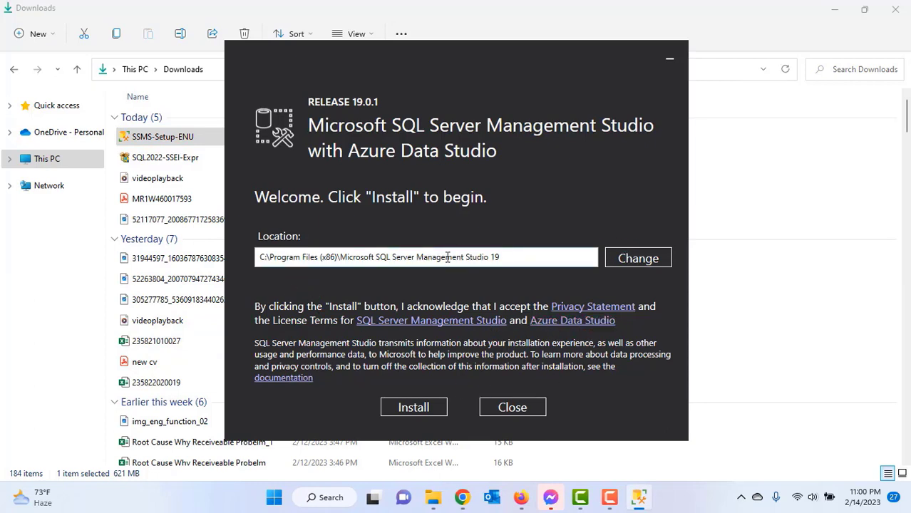
left_click_drag(536, 258, 245, 261)
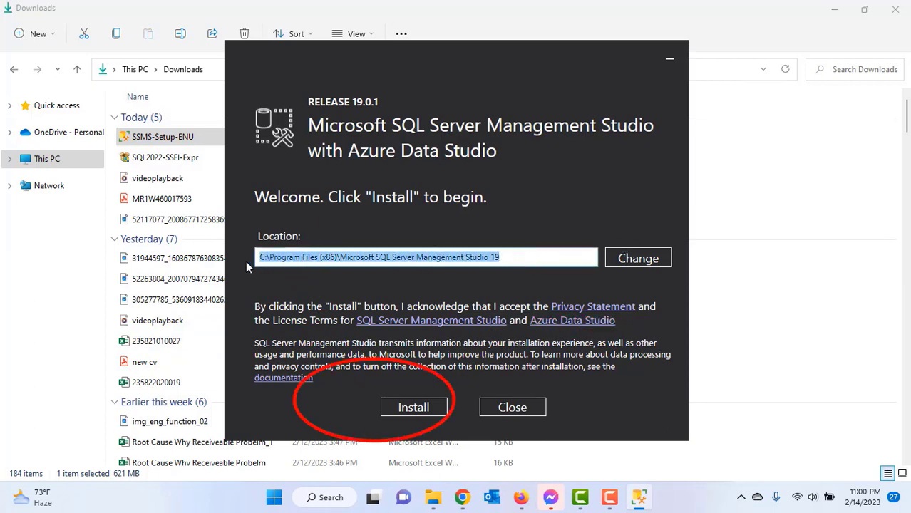
left_click(412, 407)
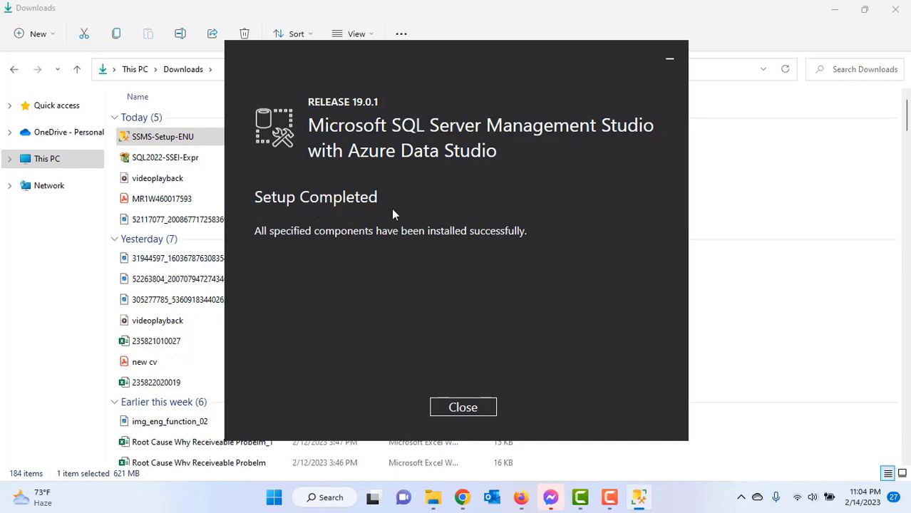
mouse_move(545, 228)
left_mouse_down()
mouse_move(483, 228)
mouse_move(539, 225)
left_mouse_up()
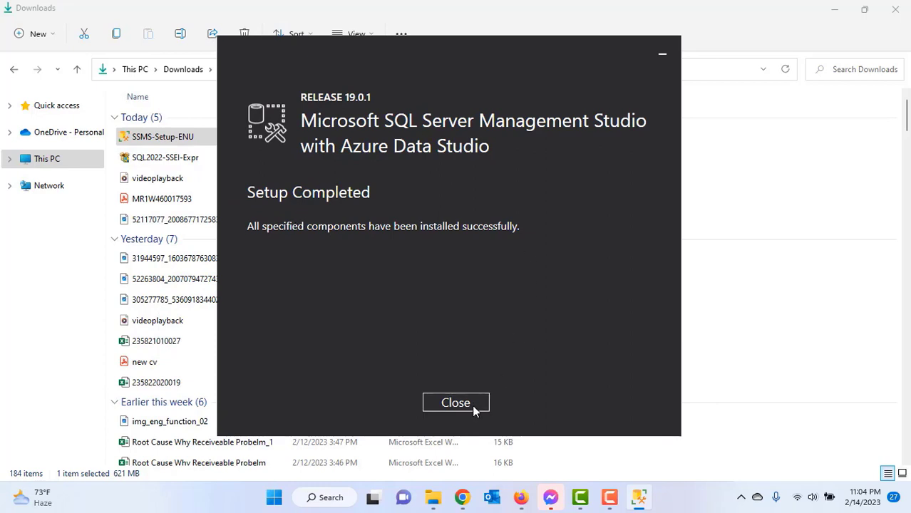
left_click_drag(473, 406, 508, 402)
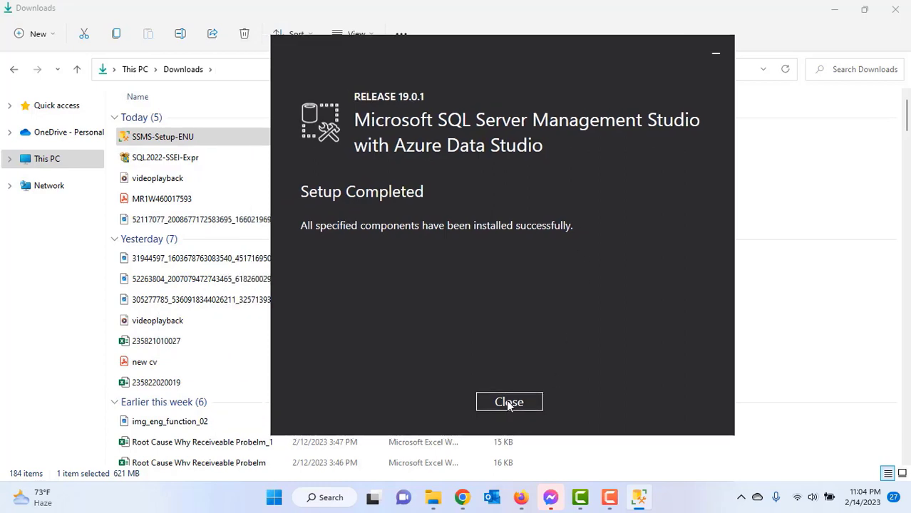
left_click(509, 402)
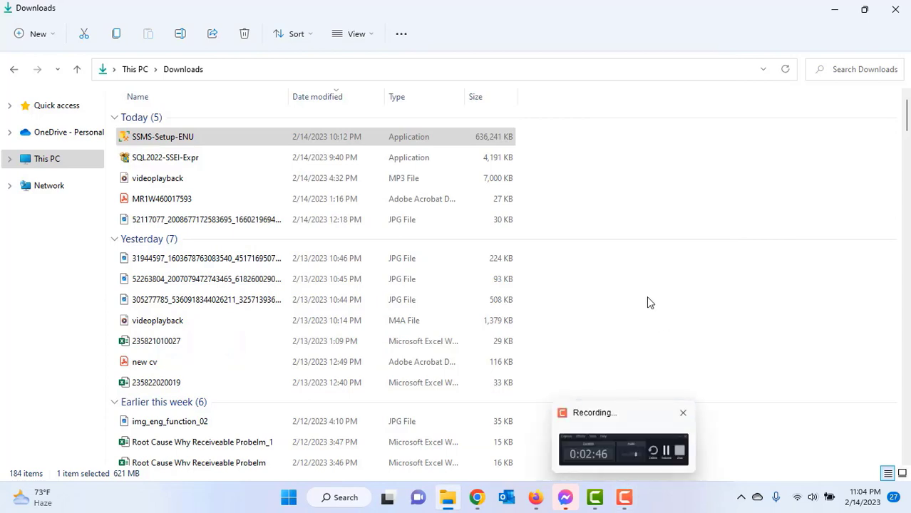
Search the installed apps for "sql" and launch SQL Server Management Studio 19
left_click(294, 501)
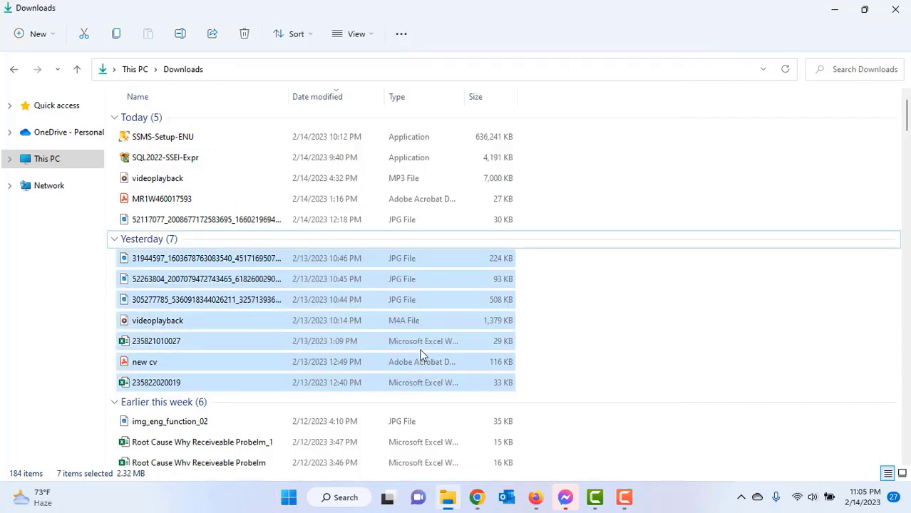
left_click(289, 498)
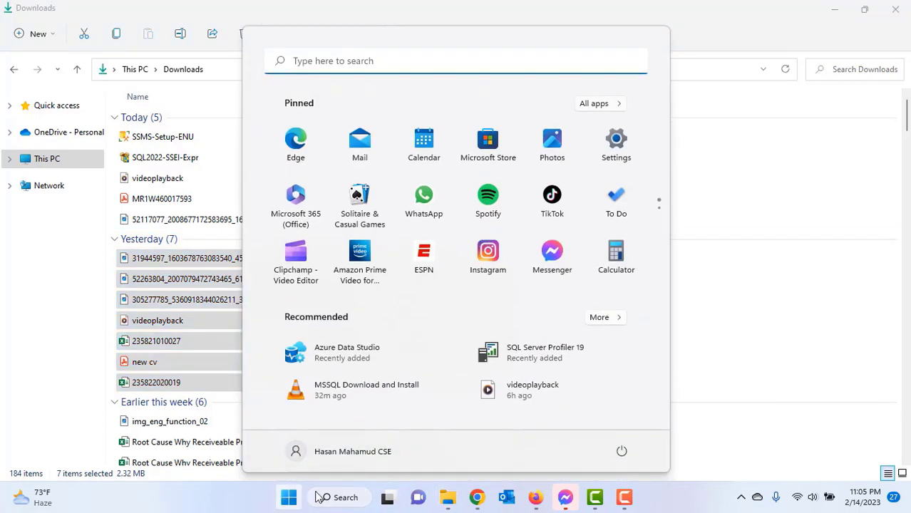
left_click(593, 105)
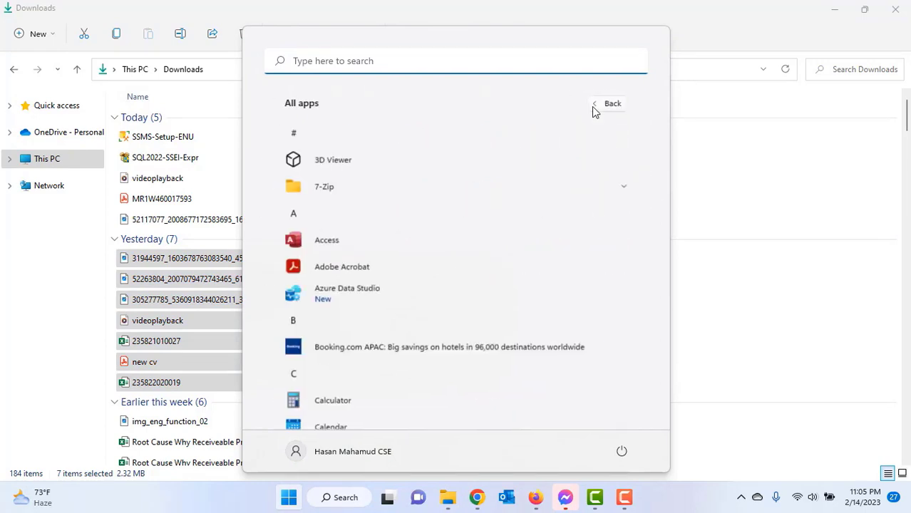
left_click(349, 62)
type("sq")
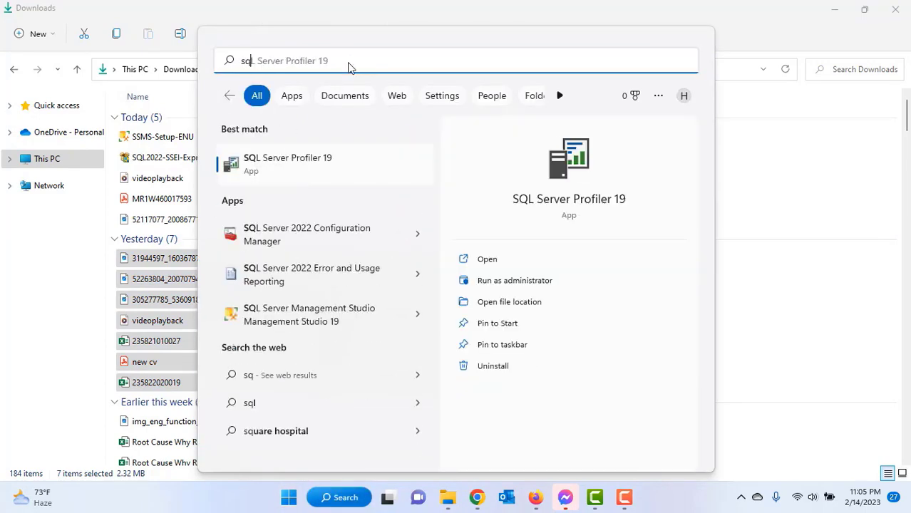
type("l")
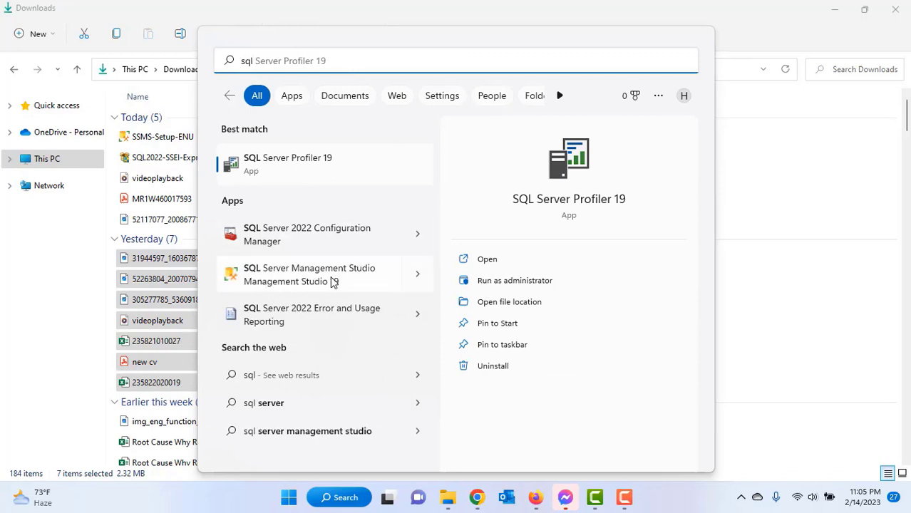
left_click(305, 278)
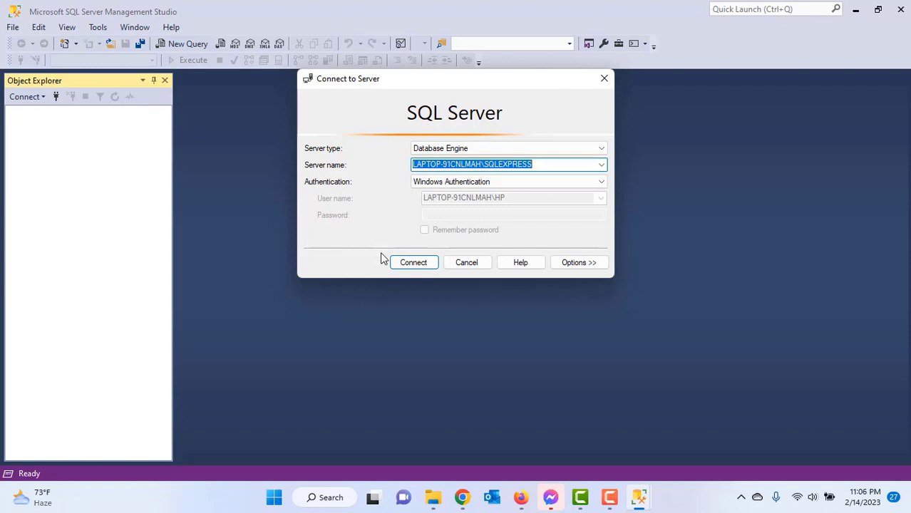
left_click(610, 498)
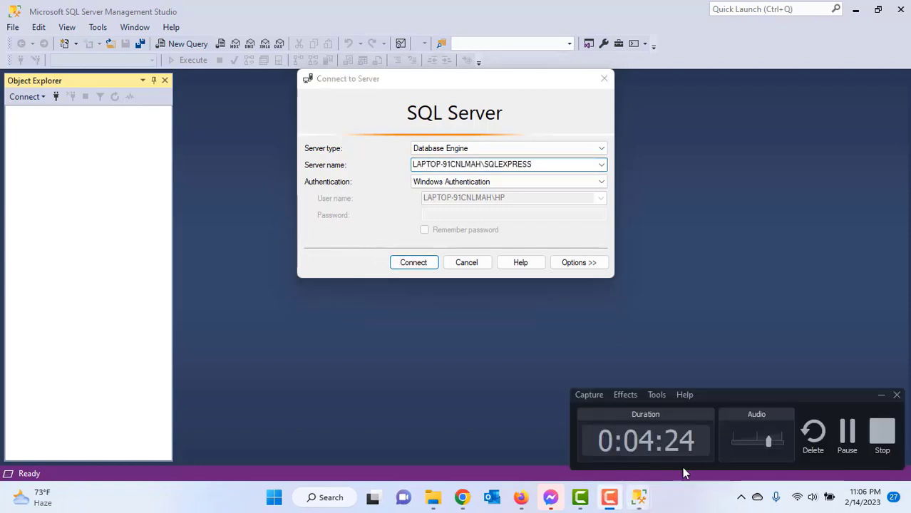
left_click(844, 445)
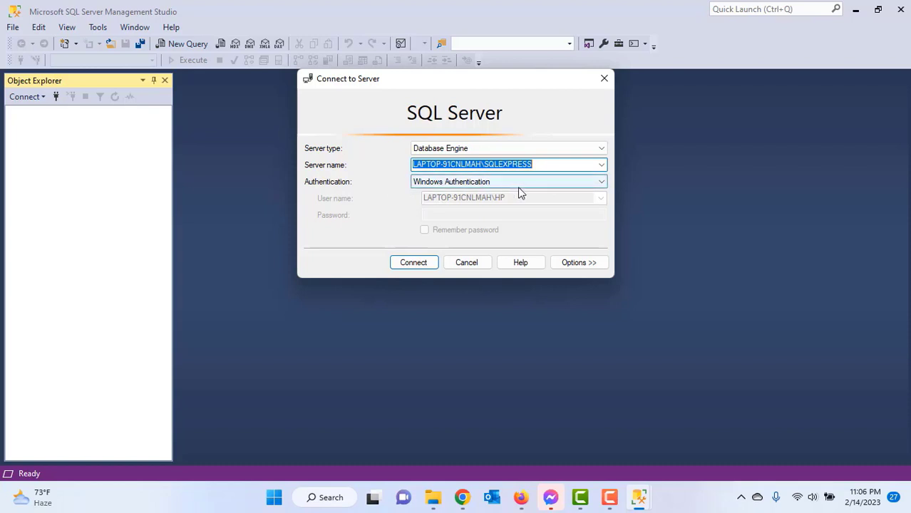
Connect to the LAPTOP-91CNLMAH\SQLEXPRESS database engine with Windows Authentication and expand its Databases folder
left_click(536, 184)
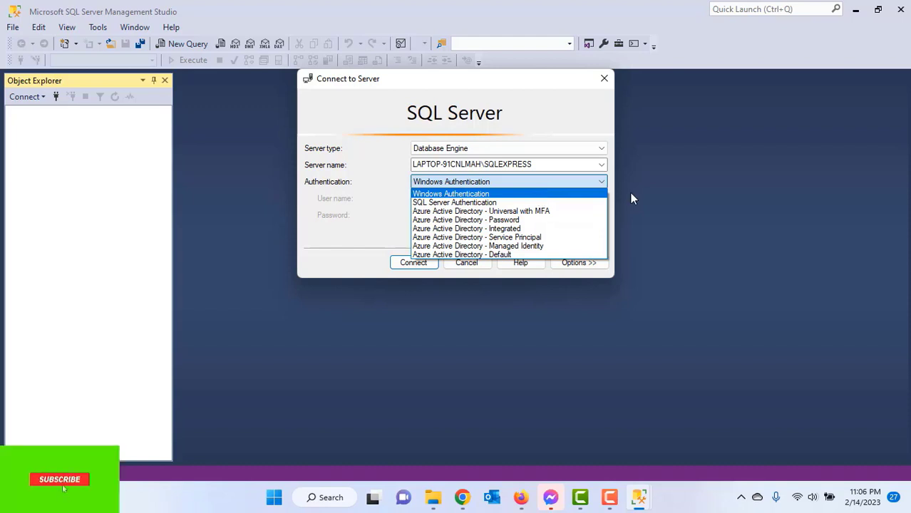
left_click(692, 190)
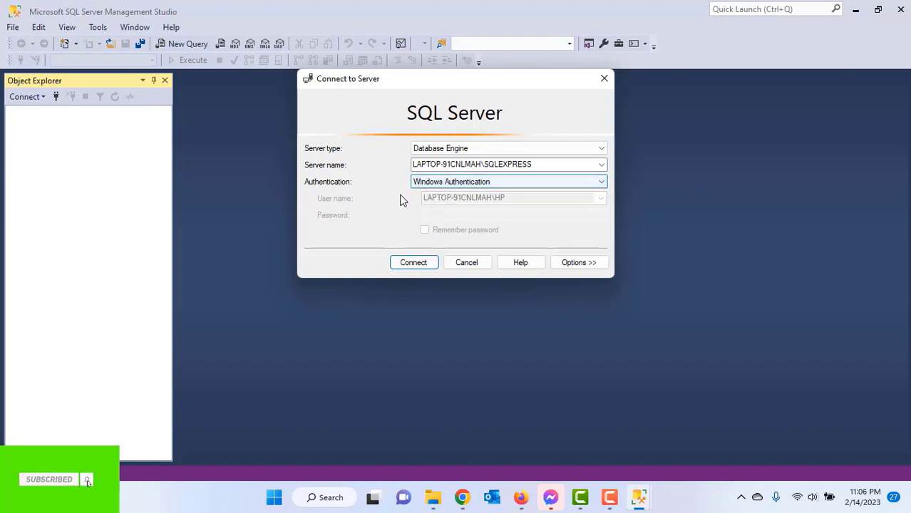
left_click(412, 263)
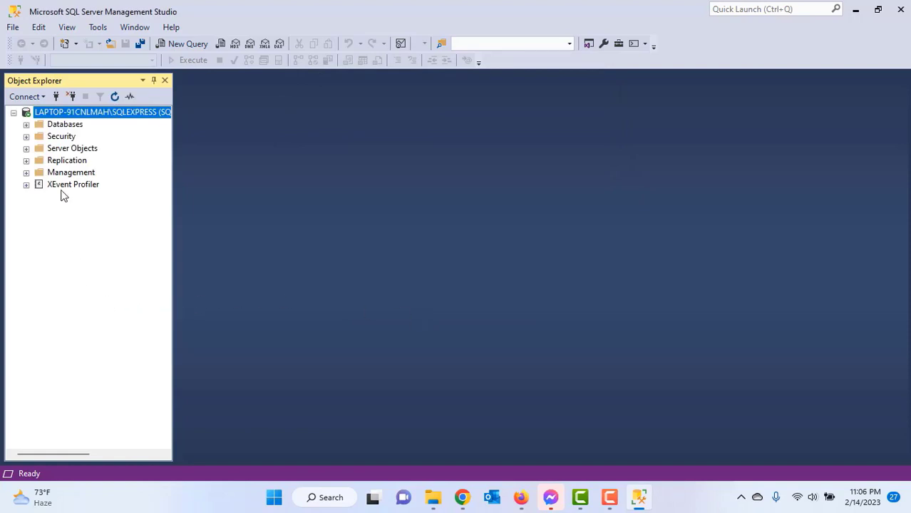
left_click(26, 124)
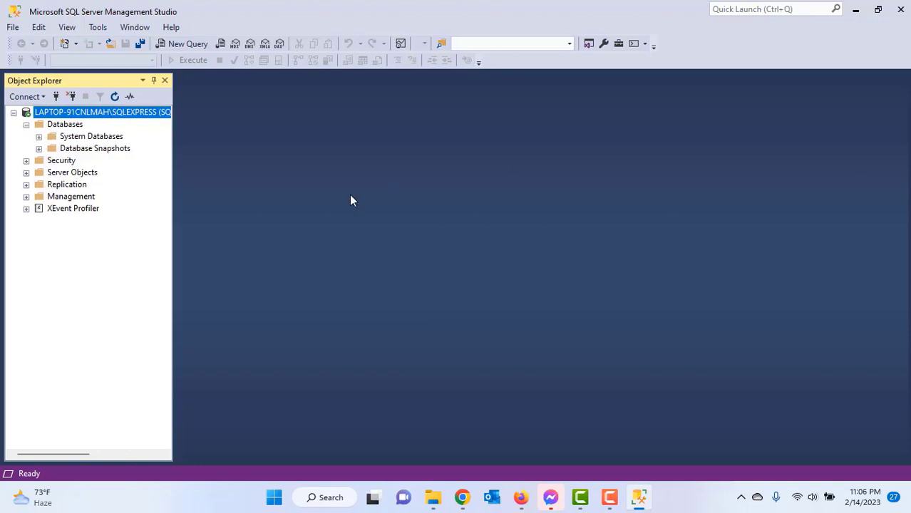
Create a new database named brainsoftdb on the SQLEXPRESS instance with the default owner and file settings
right_click(58, 128)
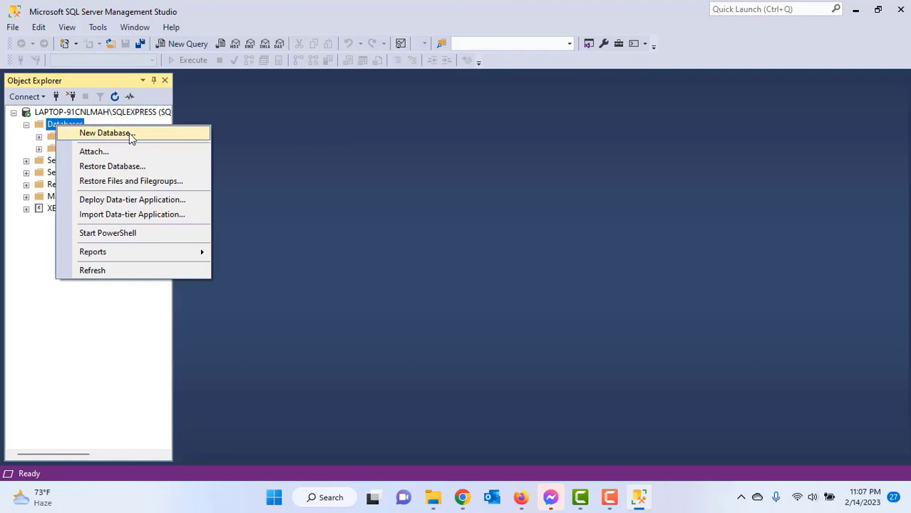
left_click(104, 133)
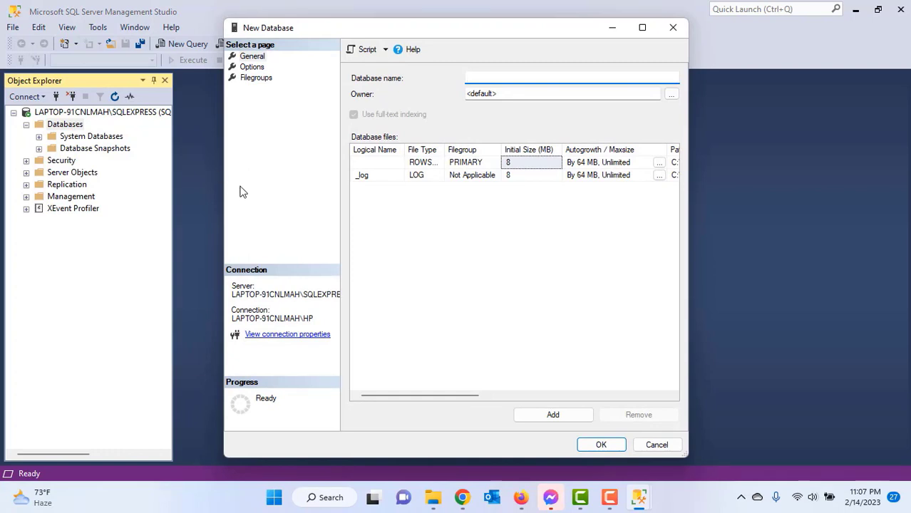
type("brainsof")
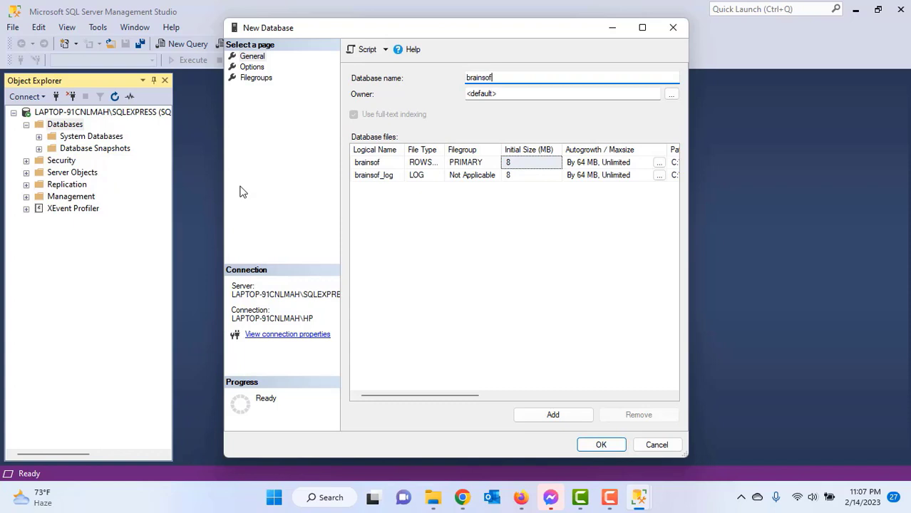
type("tdb")
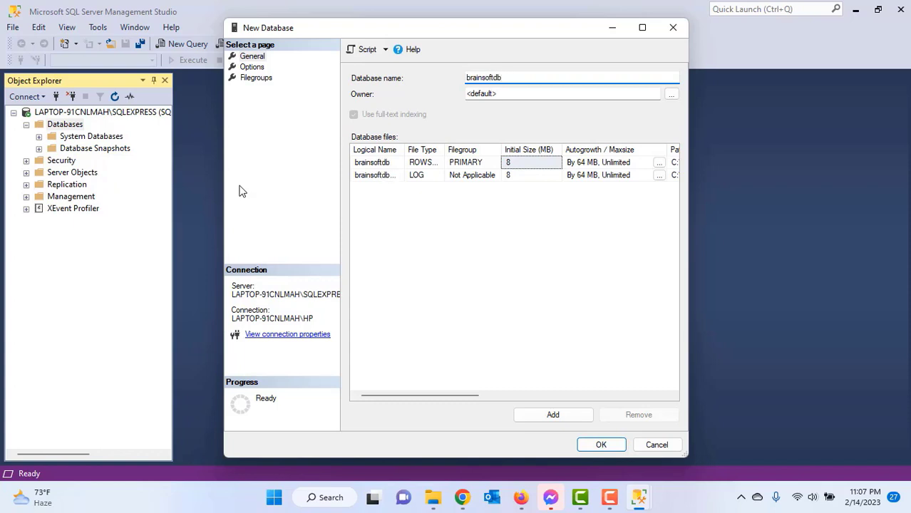
left_click(591, 447)
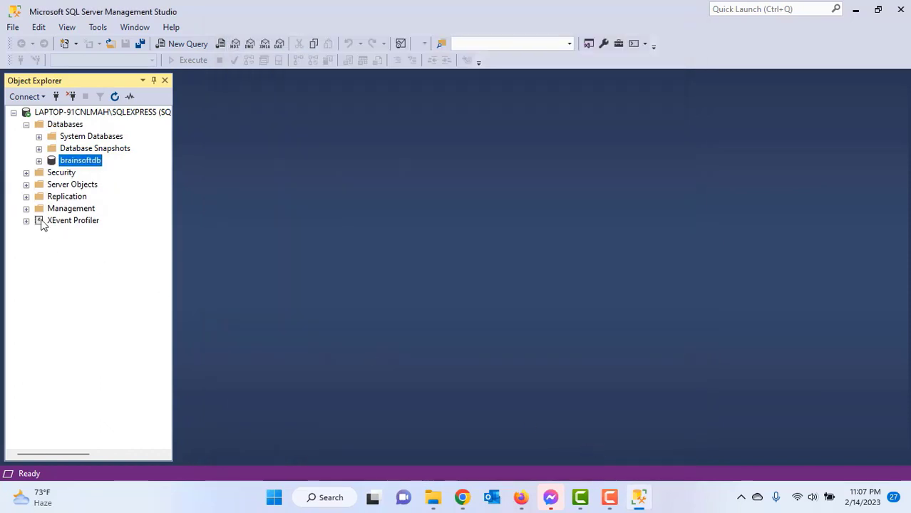
Expand brainsoftdb and its Tables folder to examine their contents, and collapse the database again
left_click(39, 161)
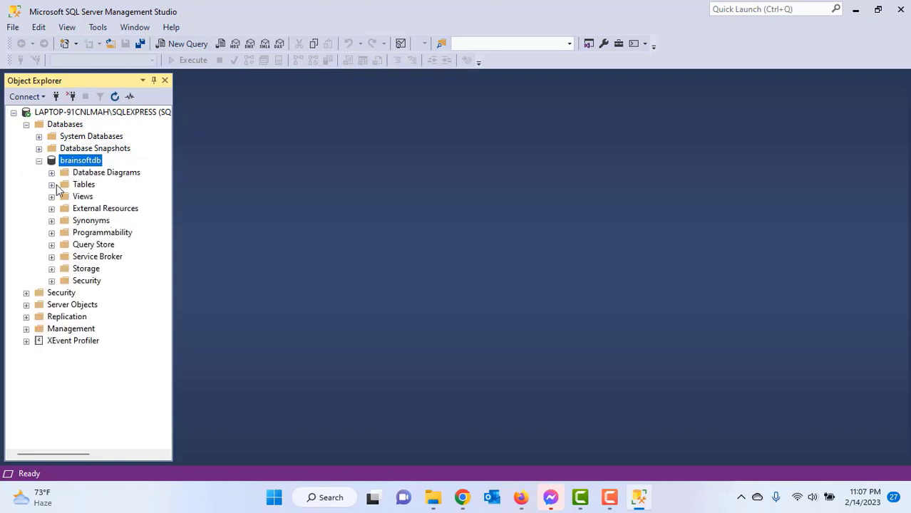
left_click(52, 184)
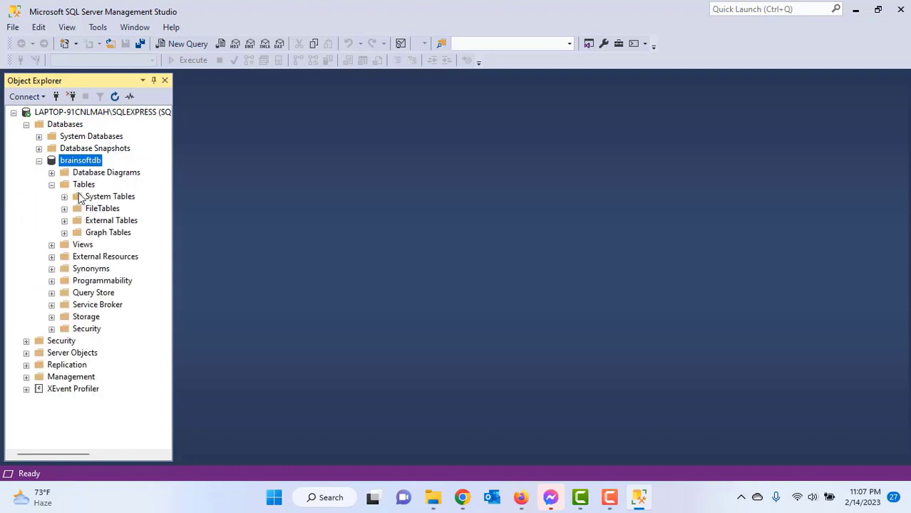
left_click(39, 161)
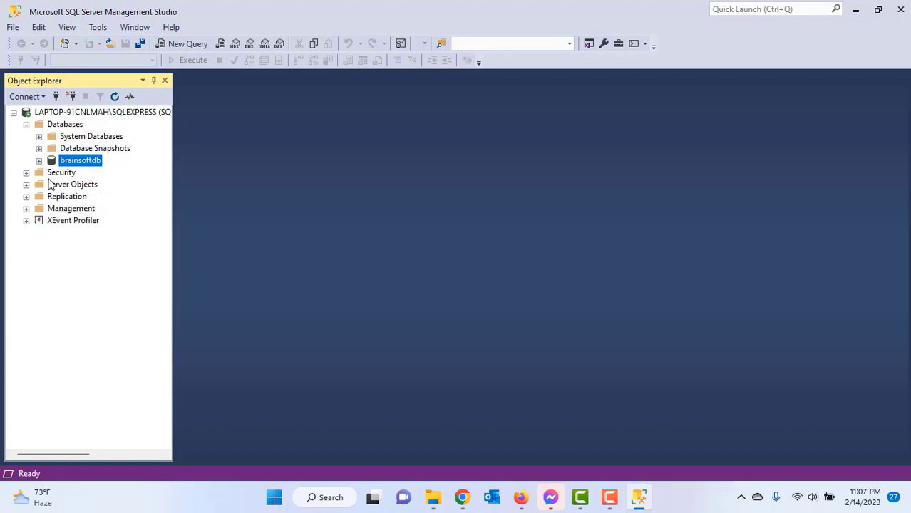